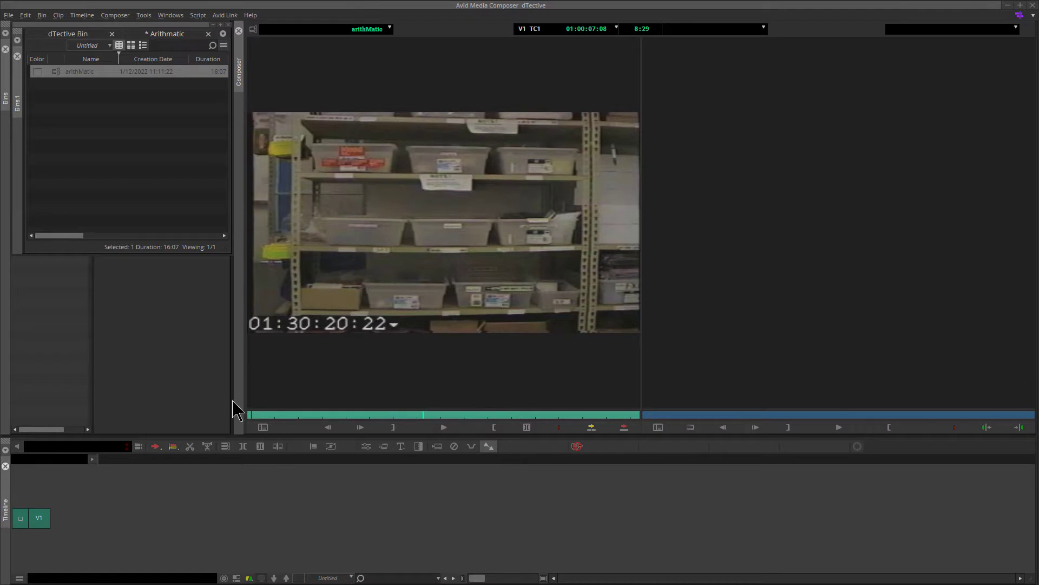
- Scrub the arithMatic source clip and mark In and Out points around the section to use
left_click_drag(406, 415, 332, 416)
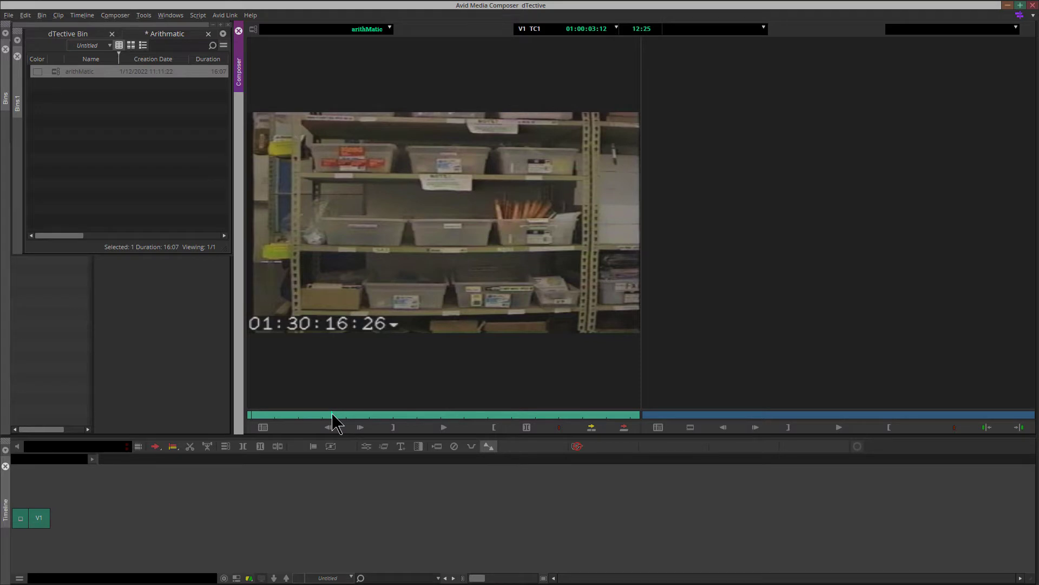
mouse_move(333, 416)
left_mouse_down()
mouse_move(461, 417)
mouse_move(325, 425)
mouse_move(424, 424)
left_mouse_up()
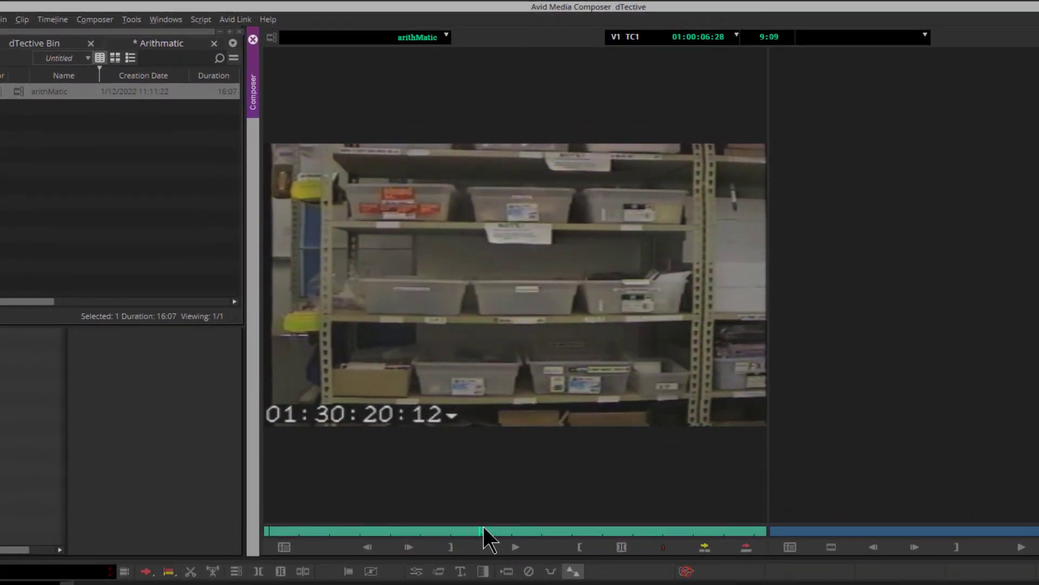
mouse_move(484, 528)
left_mouse_down()
mouse_move(497, 528)
mouse_move(385, 528)
mouse_move(474, 529)
left_mouse_up()
left_click(451, 546)
left_click(514, 532)
left_click_drag(594, 531, 734, 531)
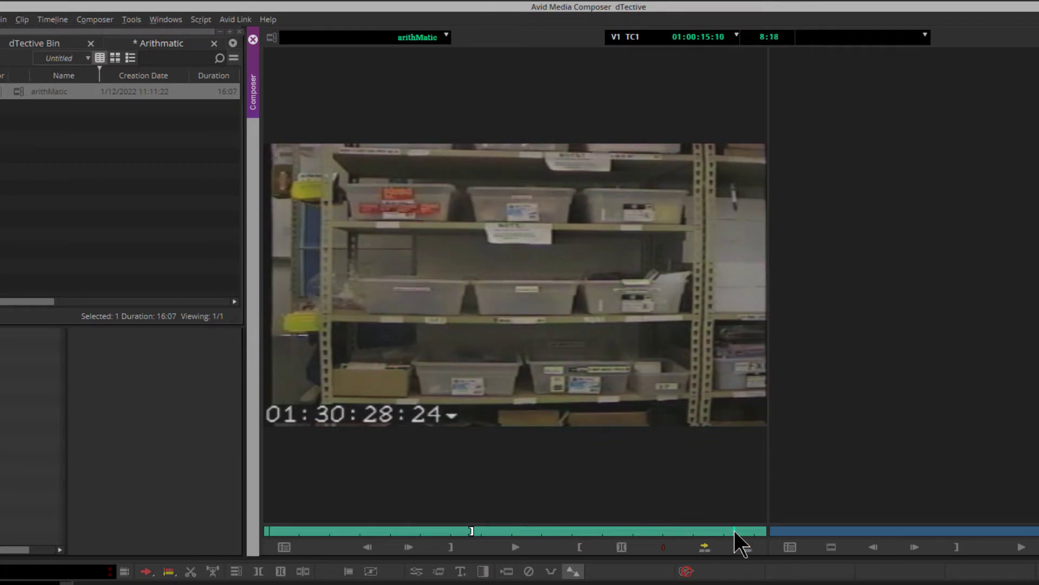
left_click(578, 548)
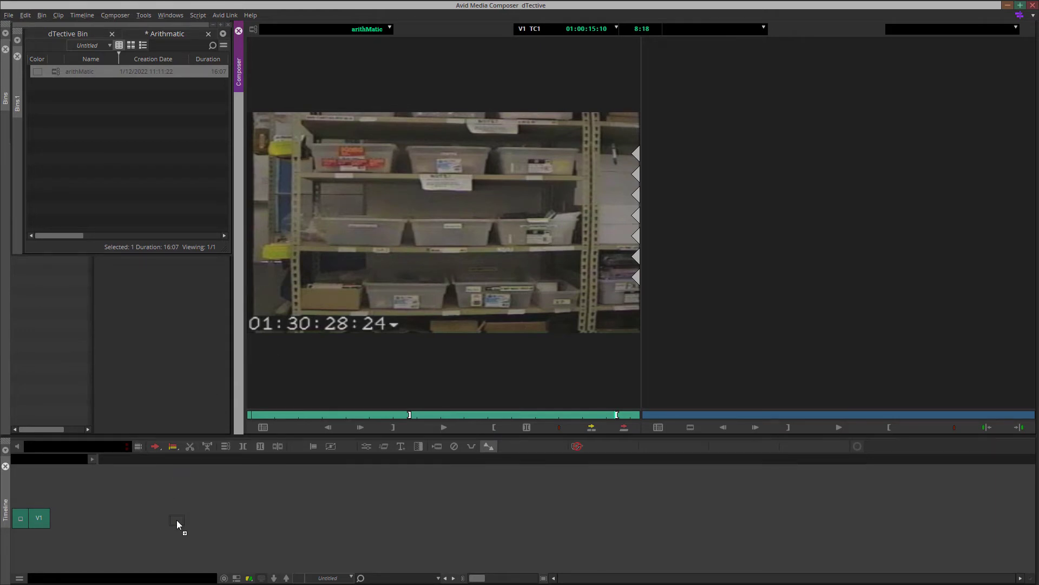
- Edit the marked clip into the timeline as a new sequence stored in the Arithmatic bin
left_click_drag(176, 520, 177, 520)
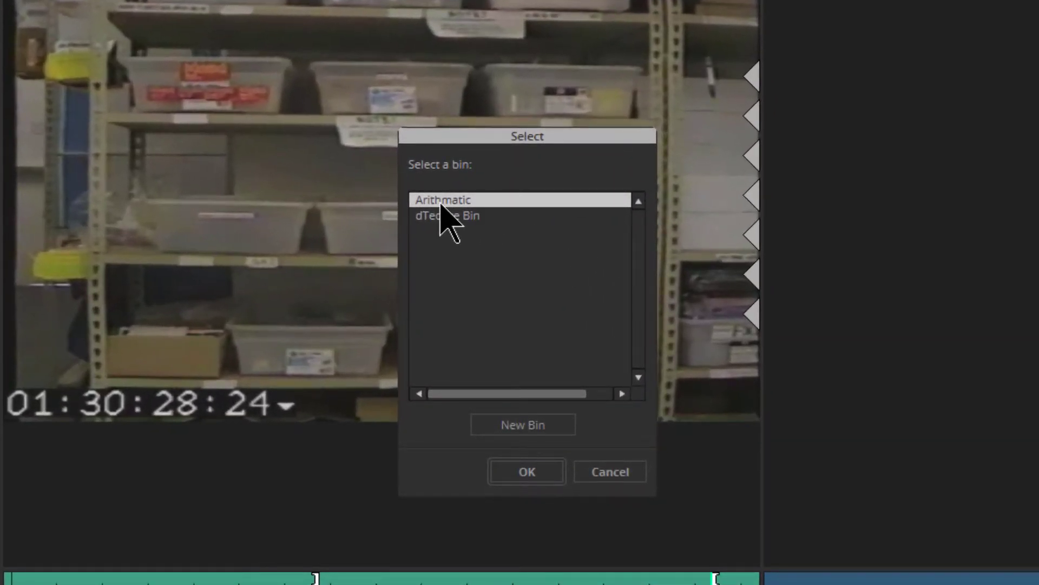
left_click(515, 470)
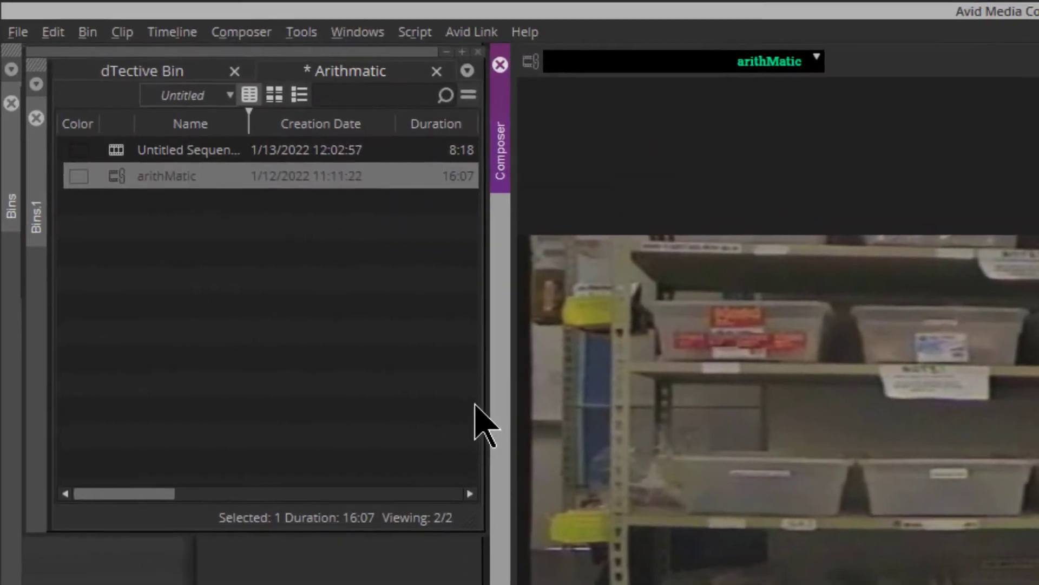
- Delete the new untitled sequence from the Arithmatic bin
left_click(118, 153)
key("Delete")
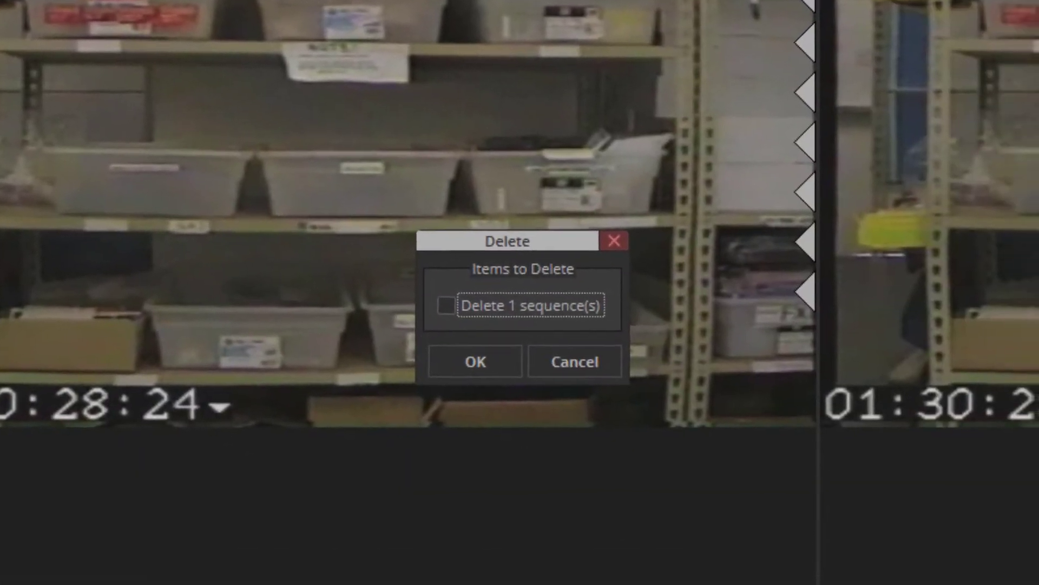
left_click(445, 304)
left_click(470, 372)
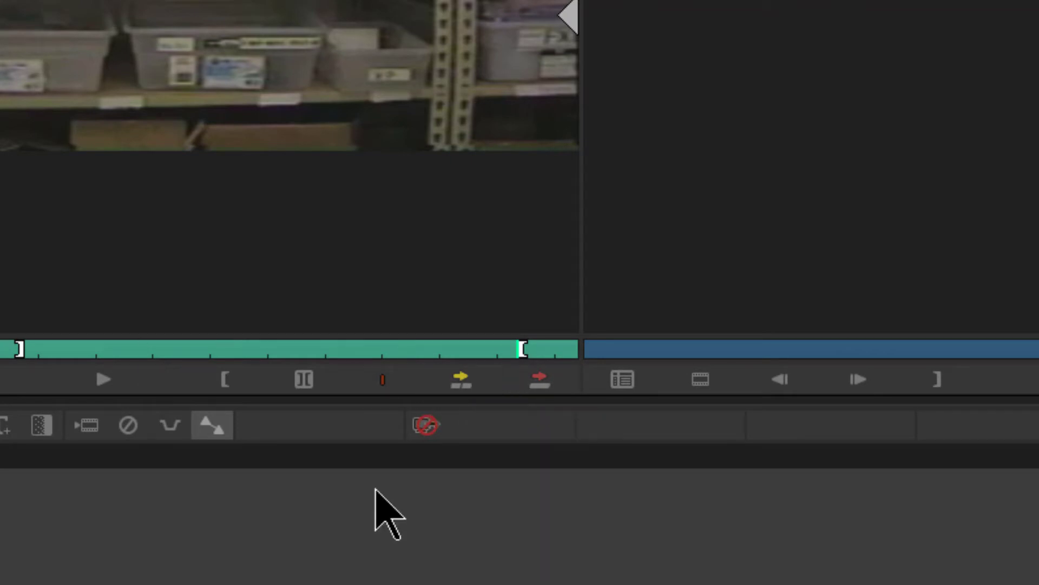
- Splice the marked source clip into a new sequence saved in the Arithmatic bin
left_click(460, 381)
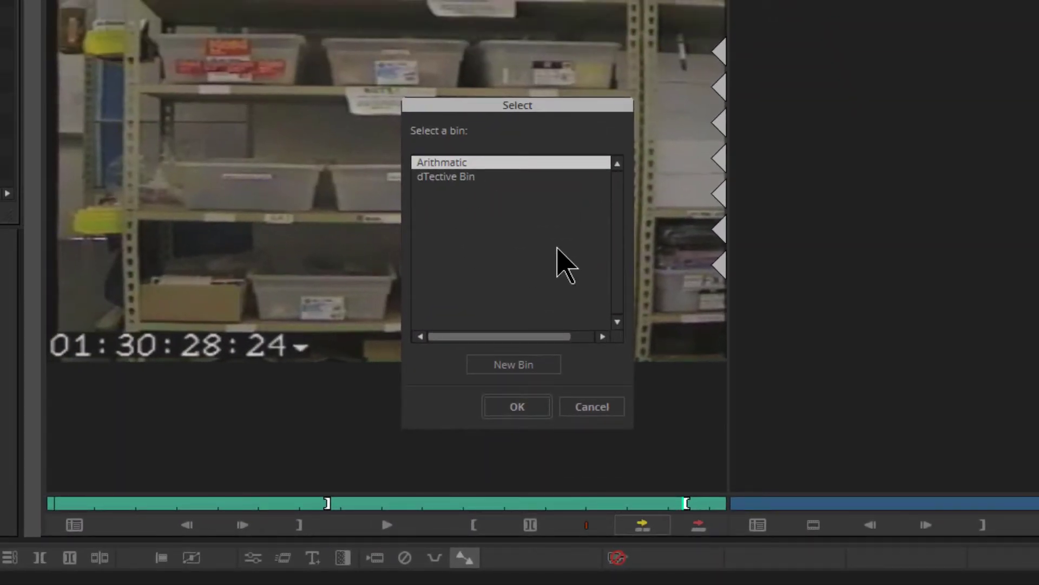
left_click(516, 413)
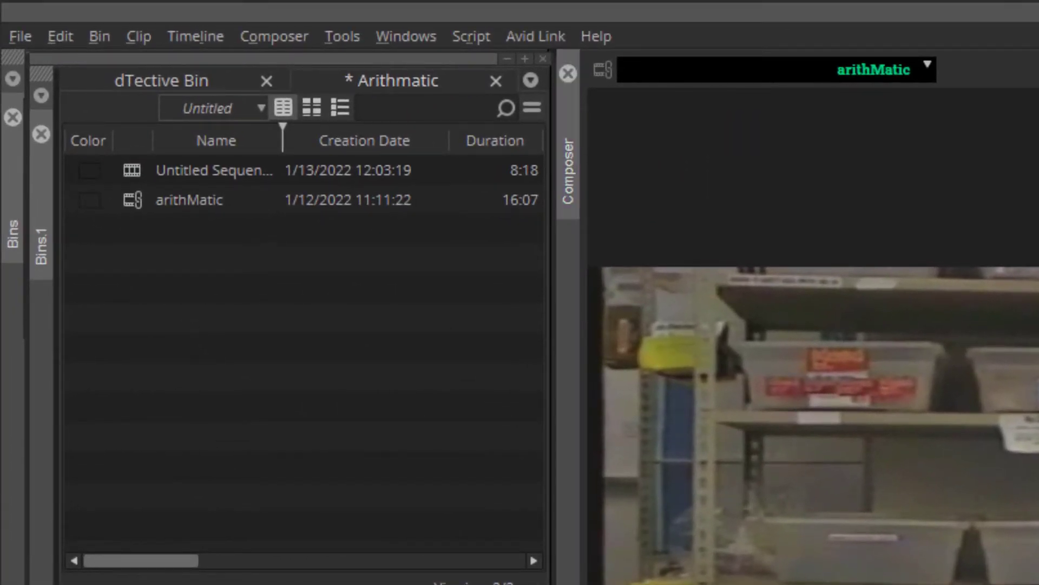
- Rename the new sequence as Demo
left_click(222, 171)
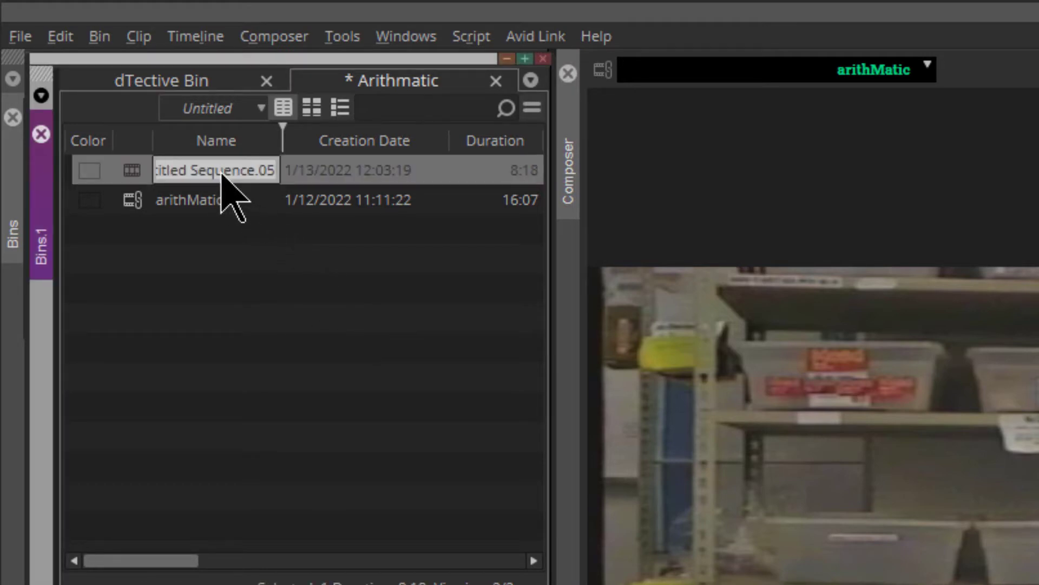
type("Demo")
key("Return")
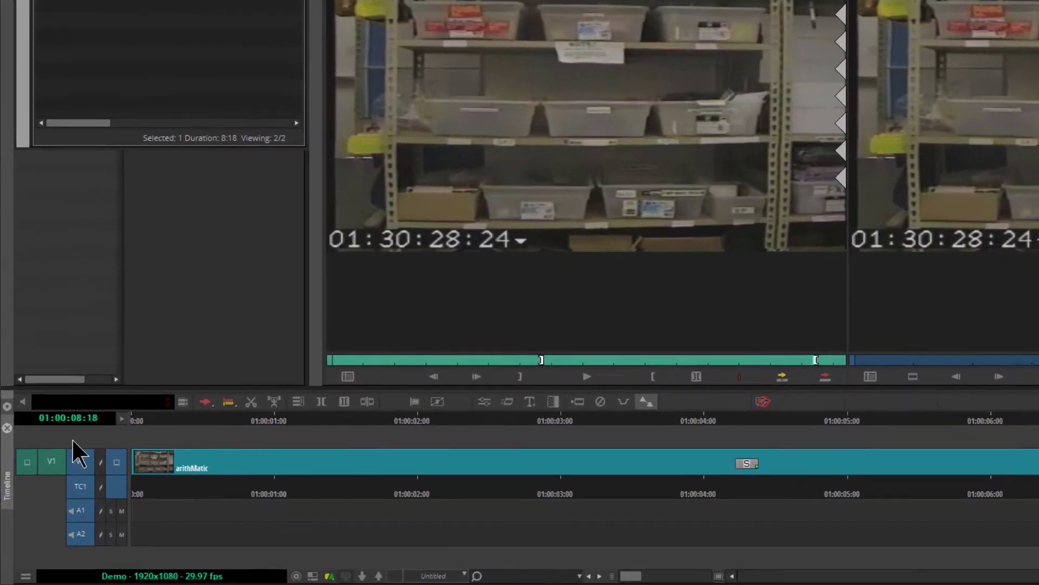
- Add a new video track to the Demo sequence
right_click(58, 479)
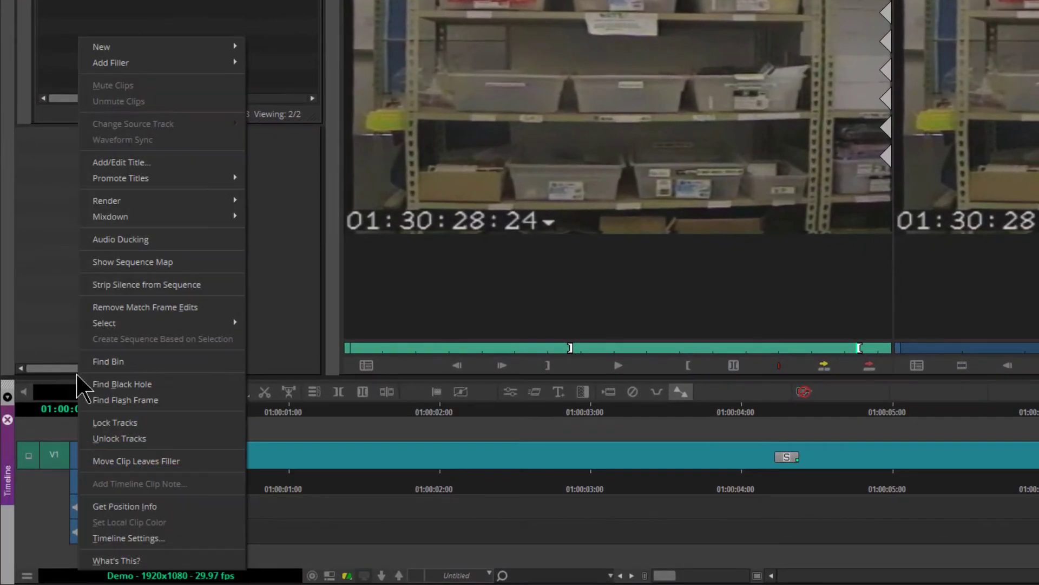
mouse_move(163, 181)
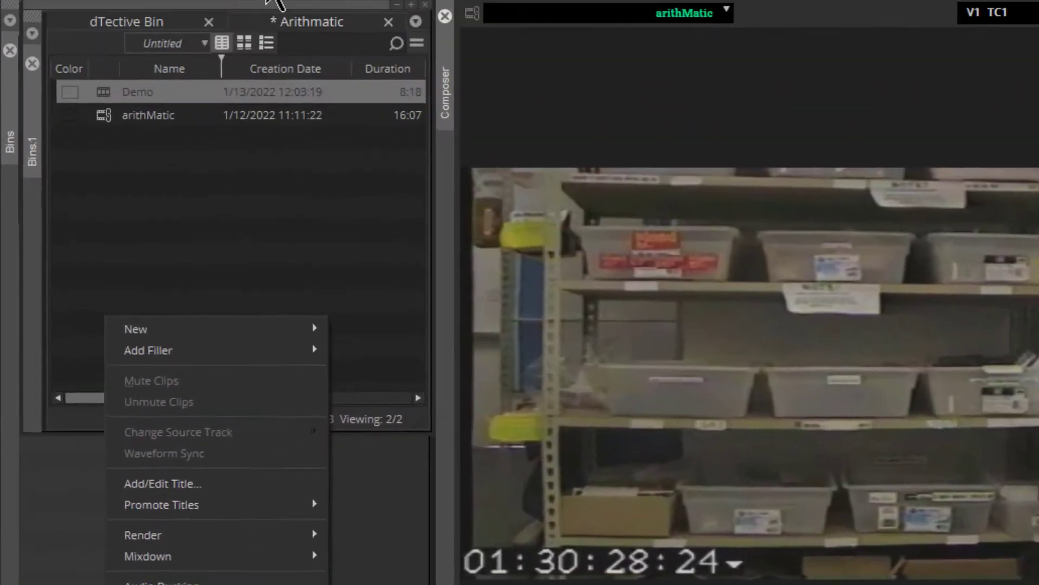
left_click(180, 32)
left_click(181, 33)
mouse_move(177, 58)
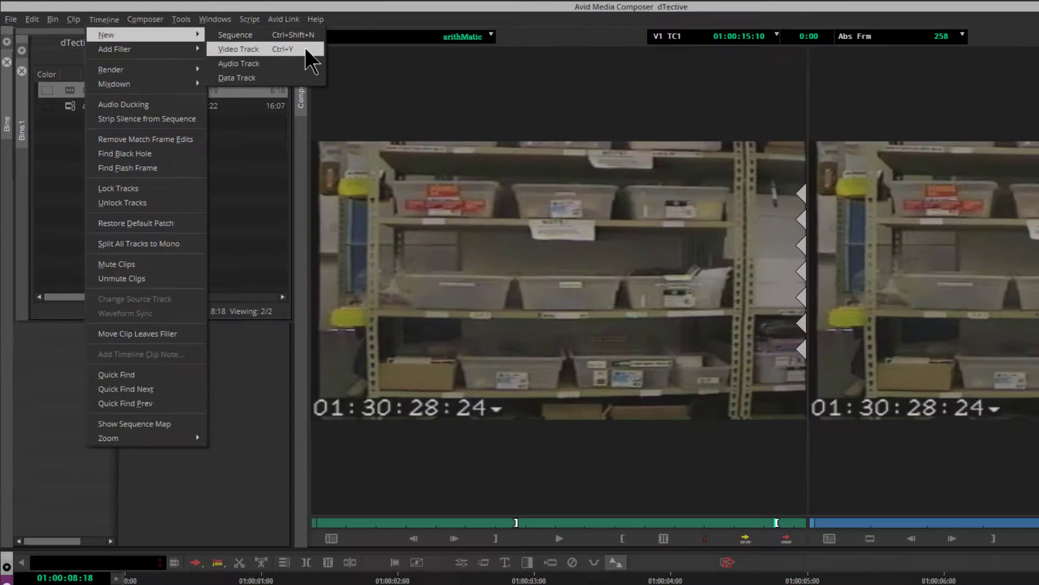
left_click(478, 78)
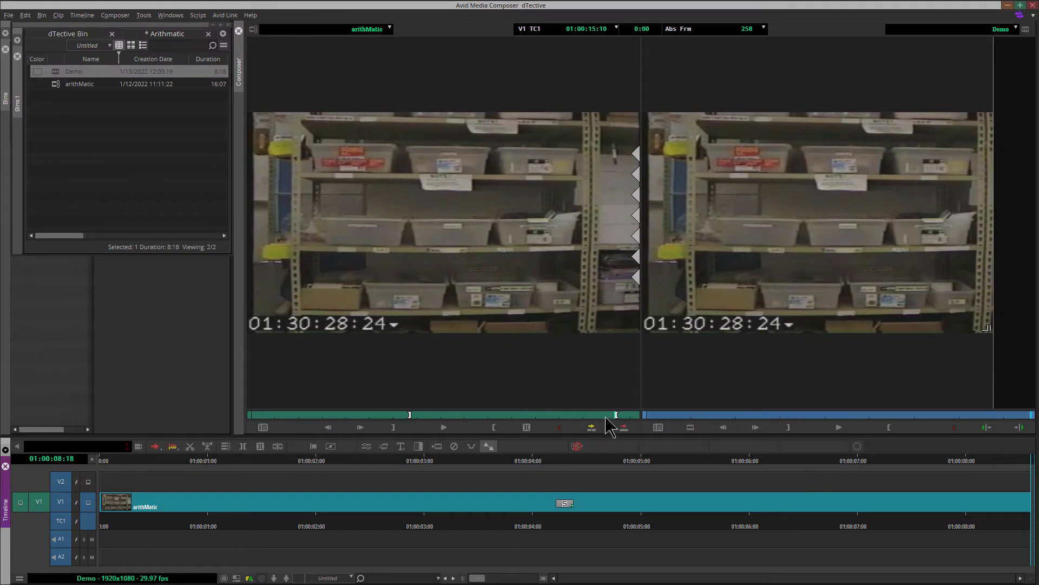
- Mark a new In at the start of the source clip and an Out at about 01:30:19:16
left_click_drag(615, 415, 254, 417)
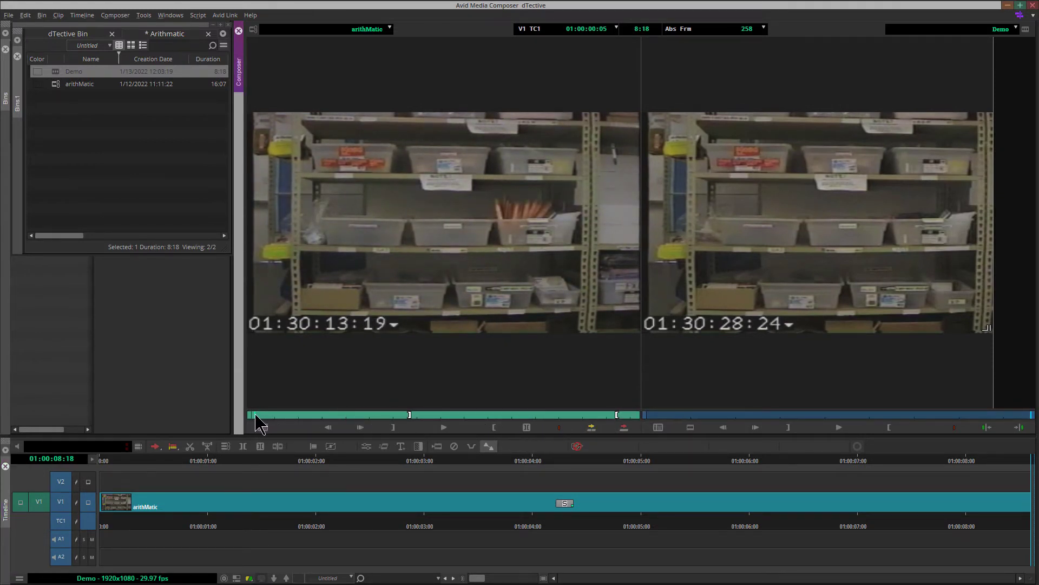
left_click(391, 428)
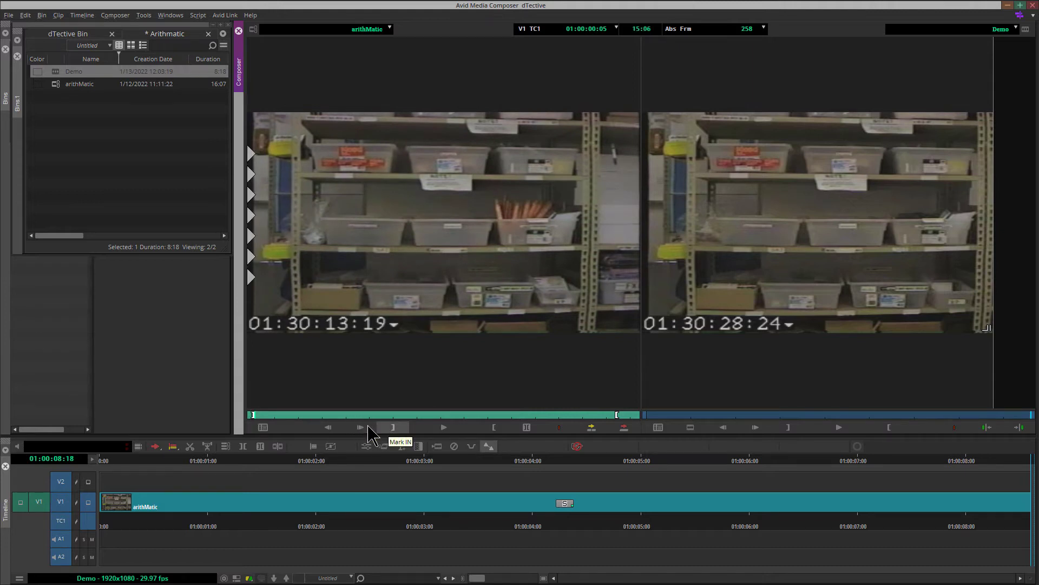
left_click_drag(267, 417, 396, 418)
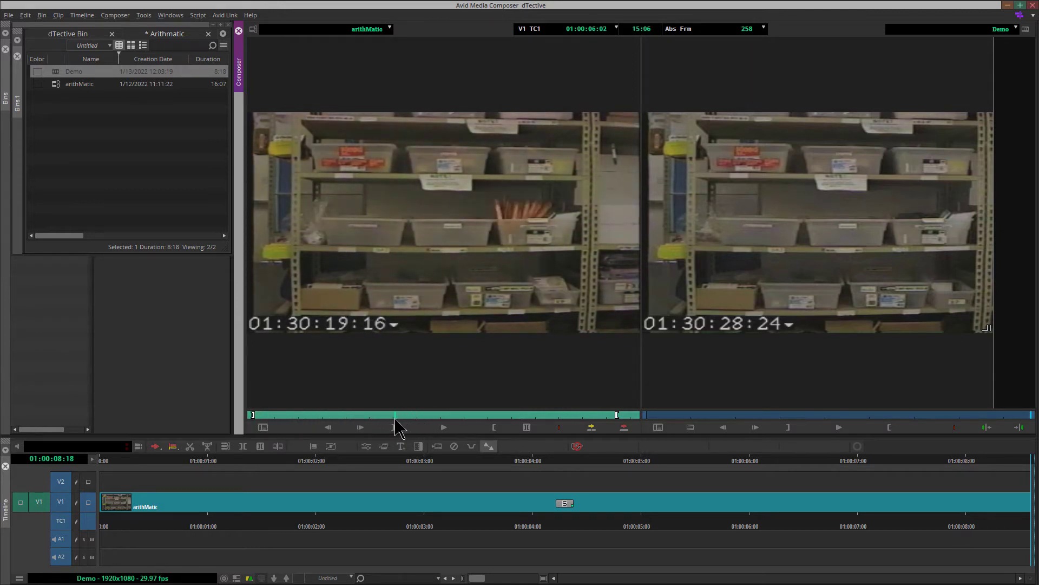
left_click(492, 428)
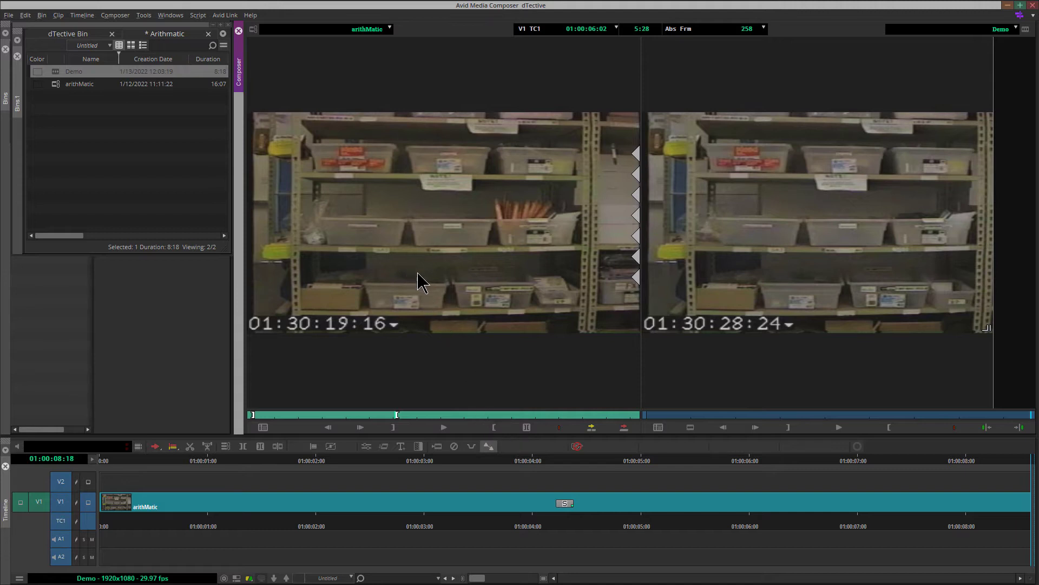
- Try to drop the marked clip onto V2, then undo the edit
left_click_drag(189, 439, 97, 485)
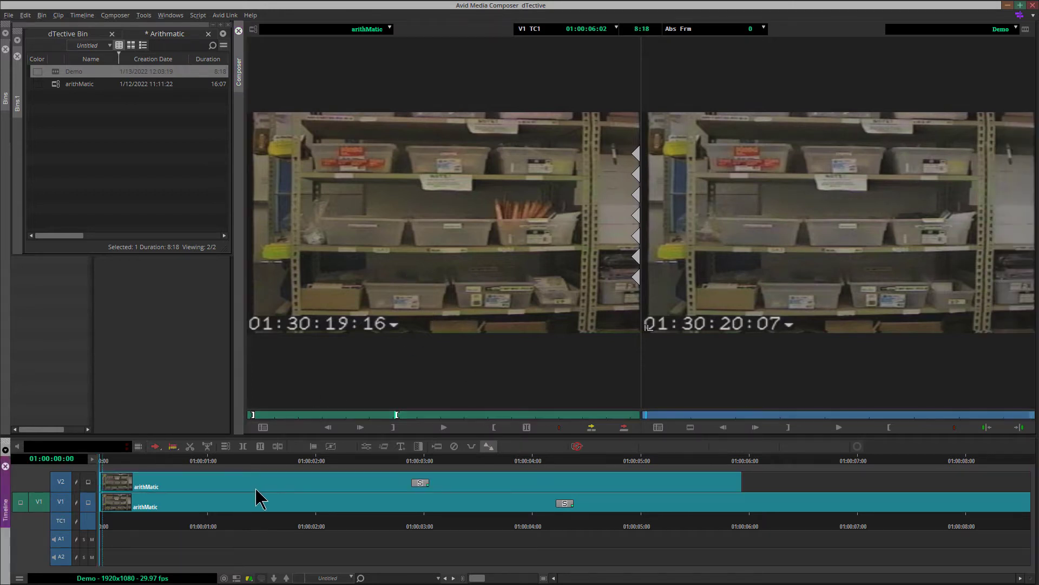
left_click(26, 16)
left_click(49, 28)
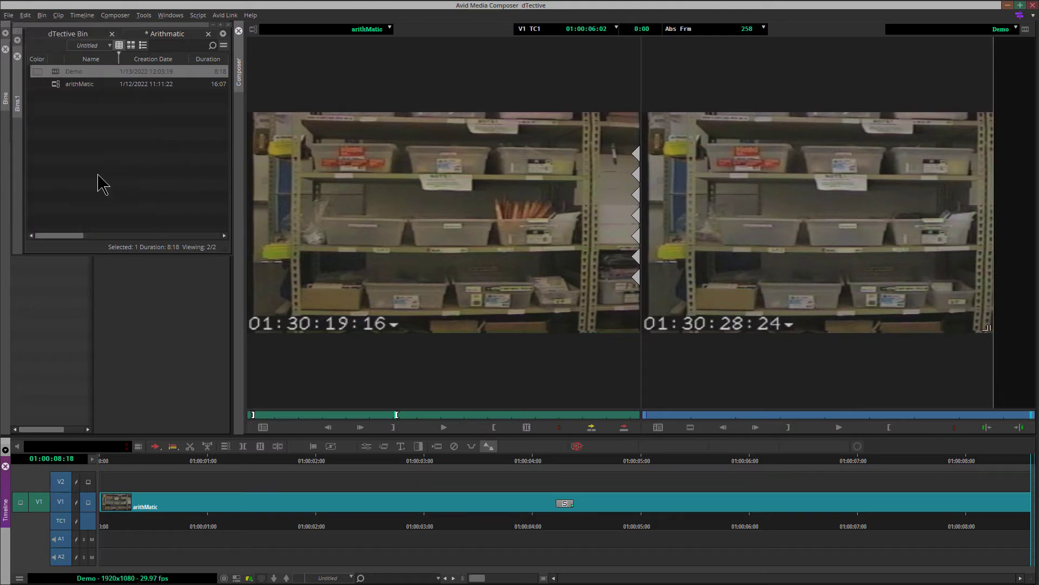
- Patch the source V1 track to record track V2 and overwrite the marked clip onto V2 at the sequence start
left_click(612, 462)
left_click_drag(610, 460, 600, 460)
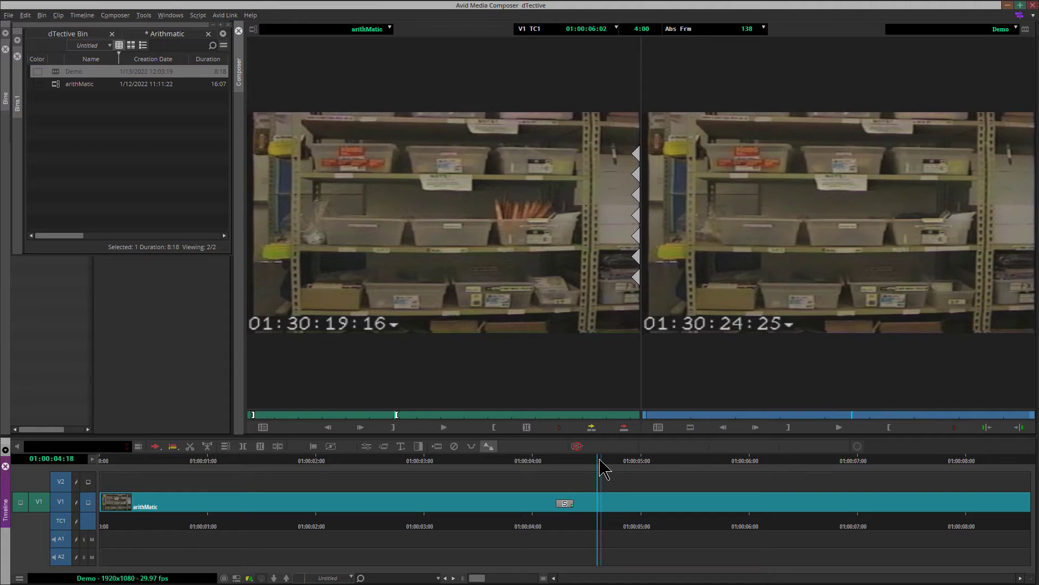
key("Home")
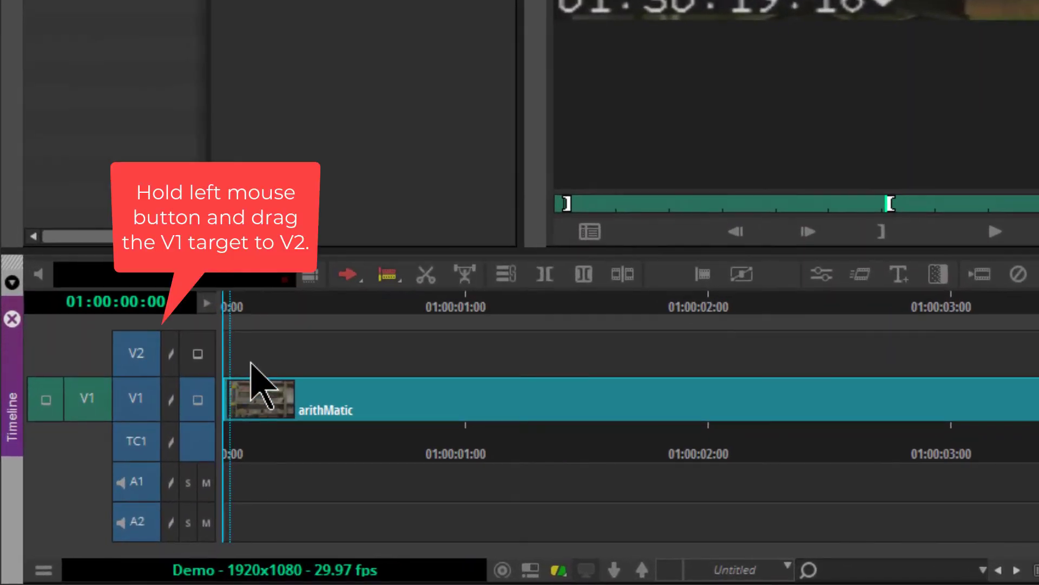
left_click_drag(81, 403, 136, 355)
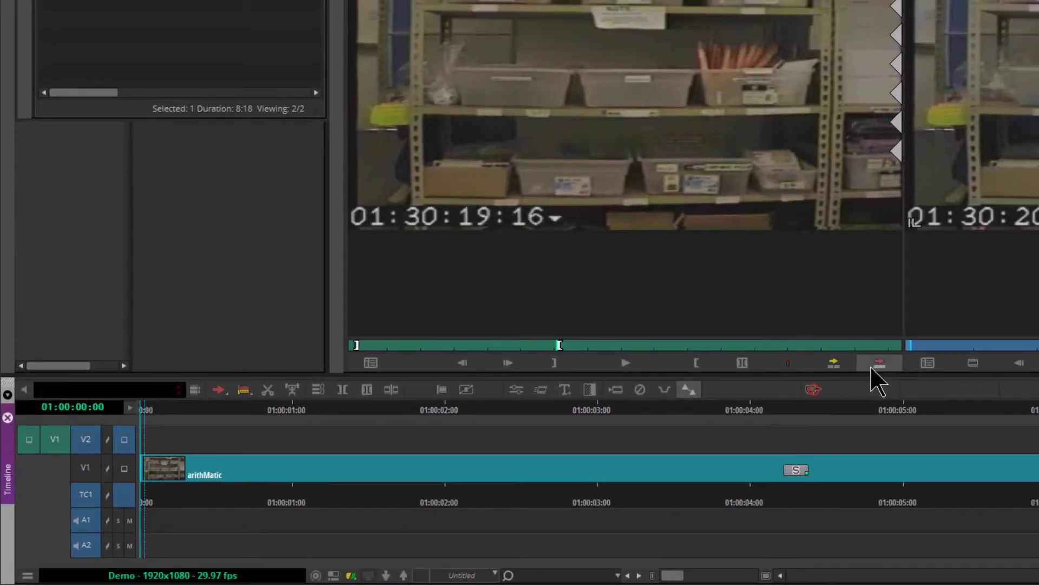
left_click(872, 367)
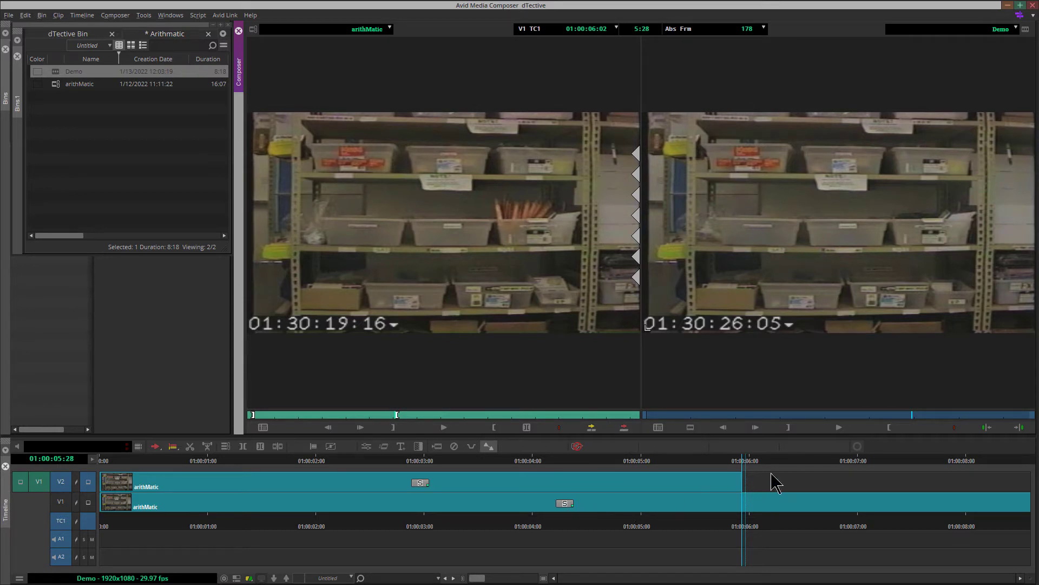
left_click(741, 464)
key("Home")
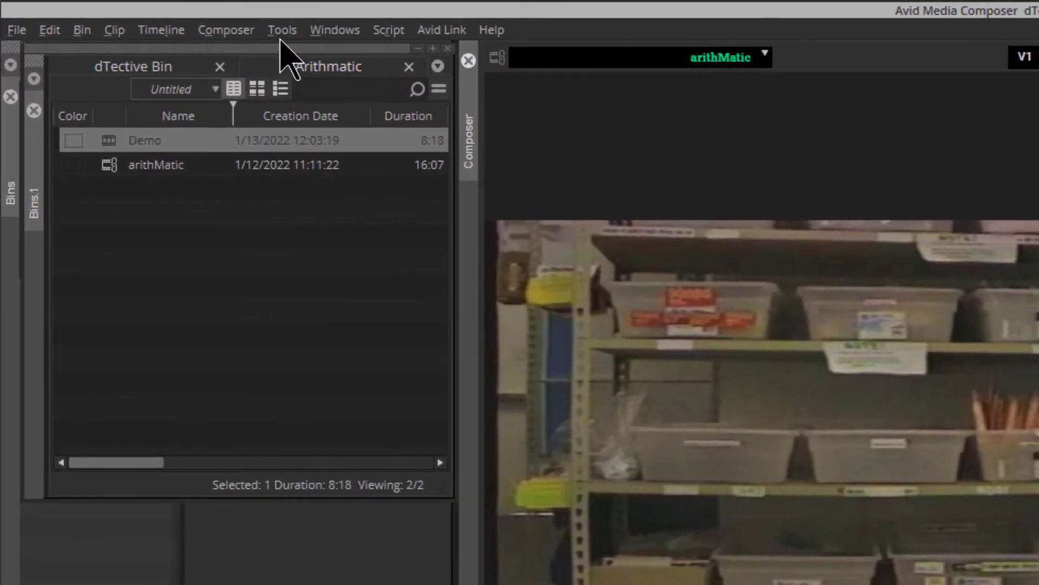
- Open the Effect Palette and apply the DTective arithMATIC filter to the V2 clip
left_click(281, 37)
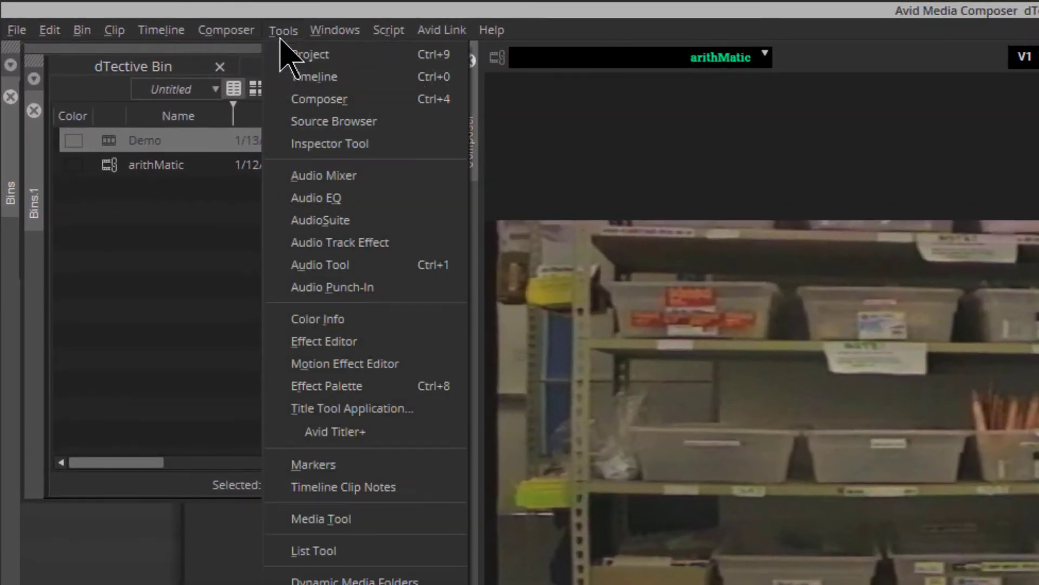
left_click(445, 386)
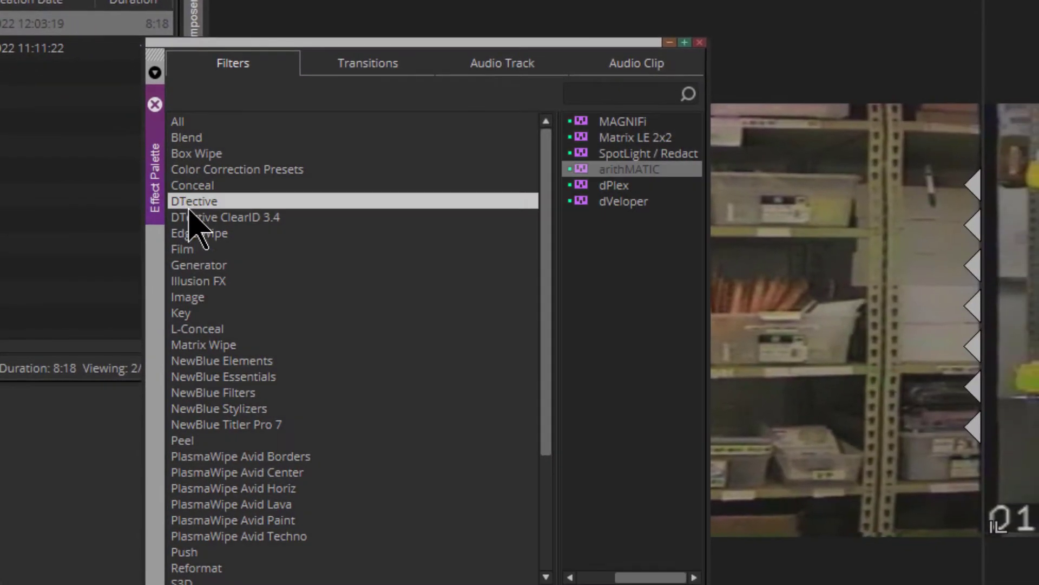
left_click(623, 174)
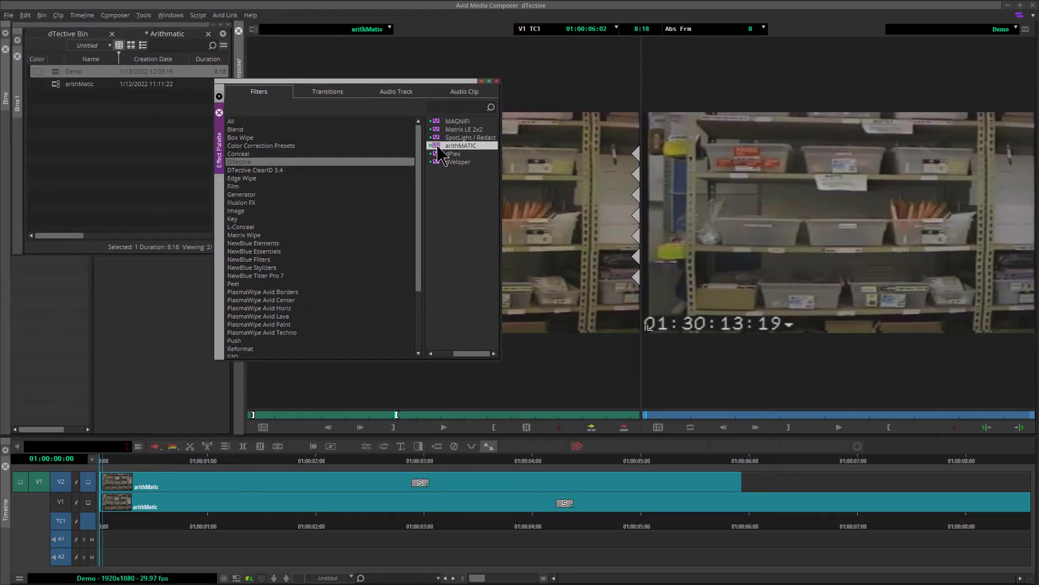
left_click_drag(440, 147, 267, 487)
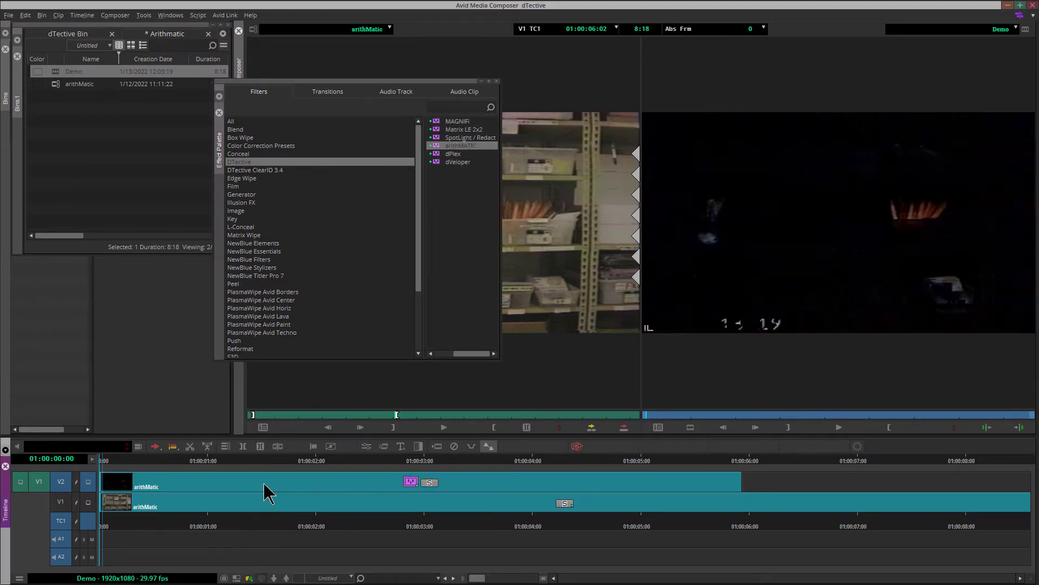
- Undo the added segment effect
left_click(43, 15)
mouse_move(25, 15)
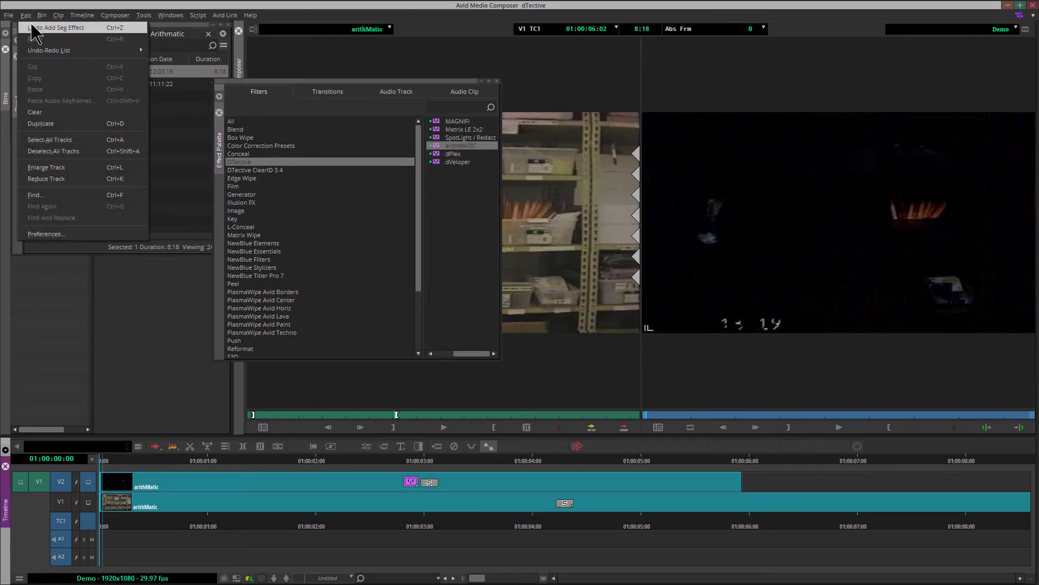
left_click(49, 27)
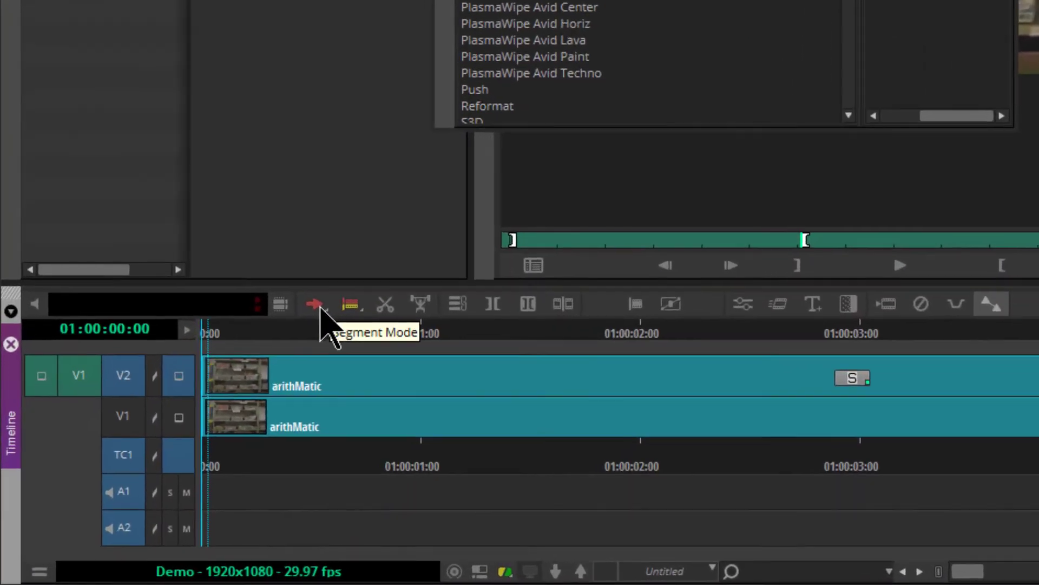
- Select the V2 clip and apply the arithMATIC effect to it from the palette
left_click(315, 305)
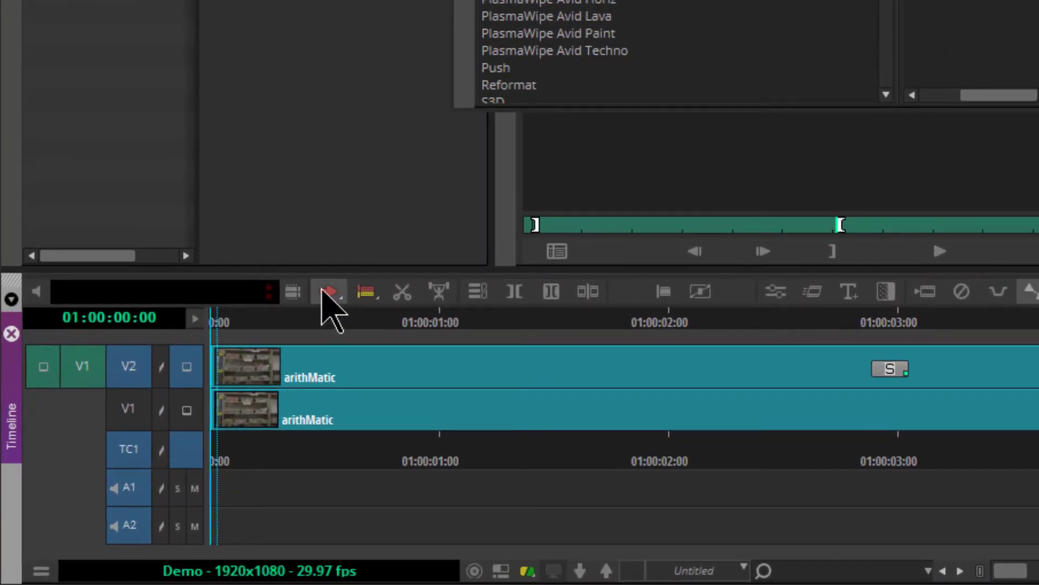
left_click(397, 361)
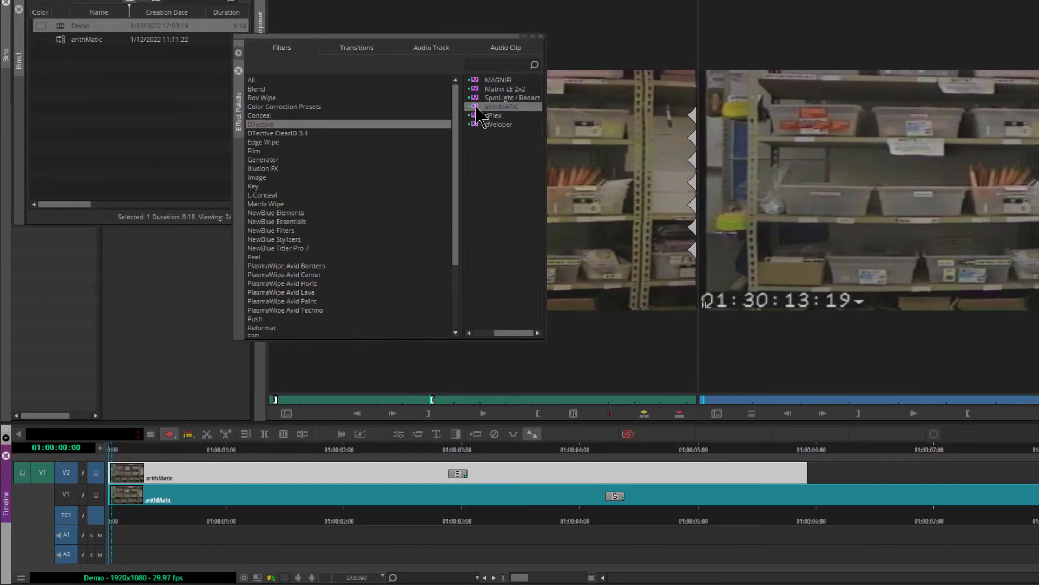
double_click(477, 108)
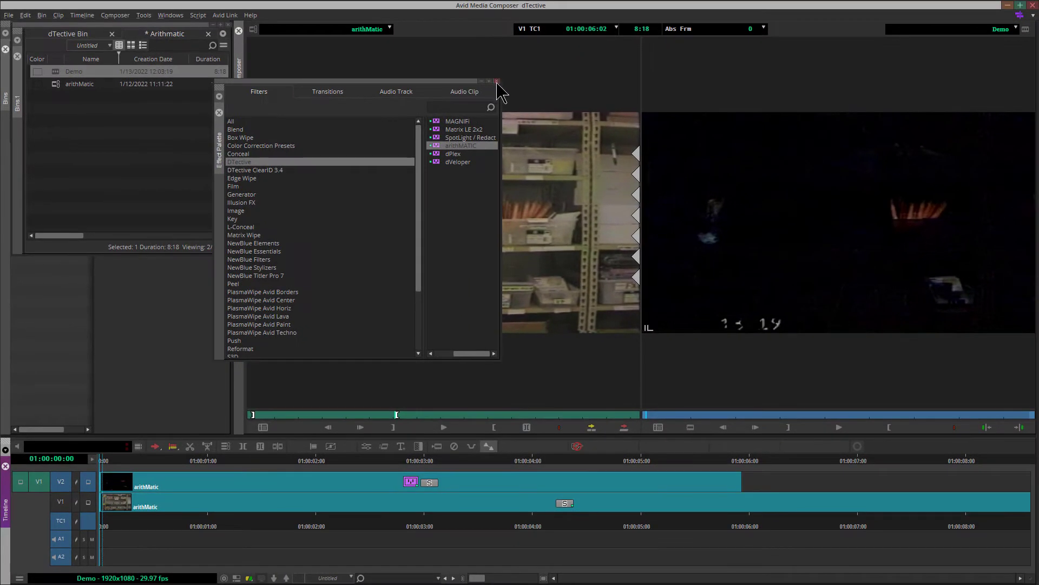
- Close the Effect Palette and open the Effect Editor for the arithMATIC effect on the V2 clip
left_click(541, 36)
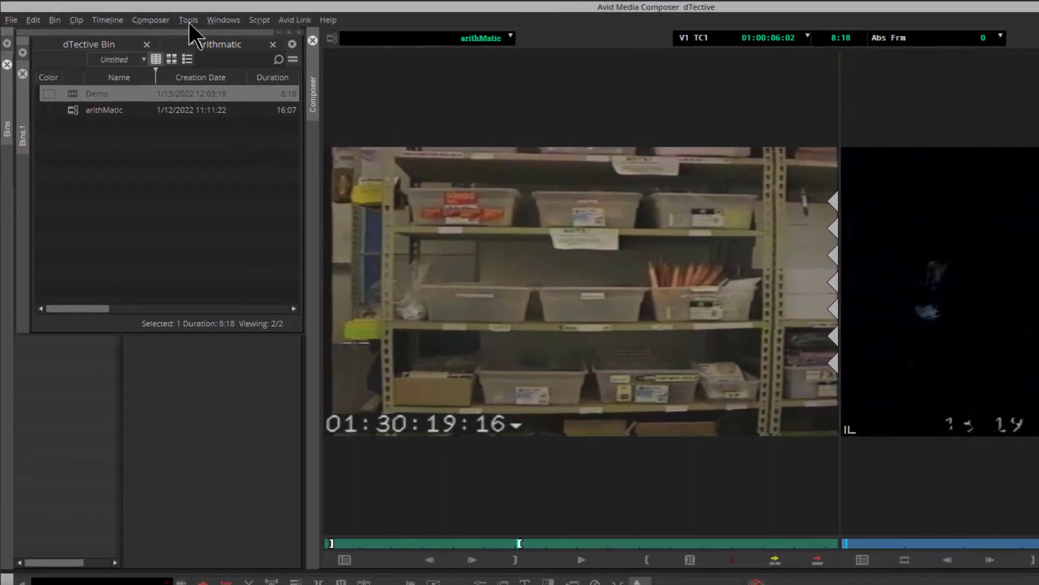
left_click(144, 15)
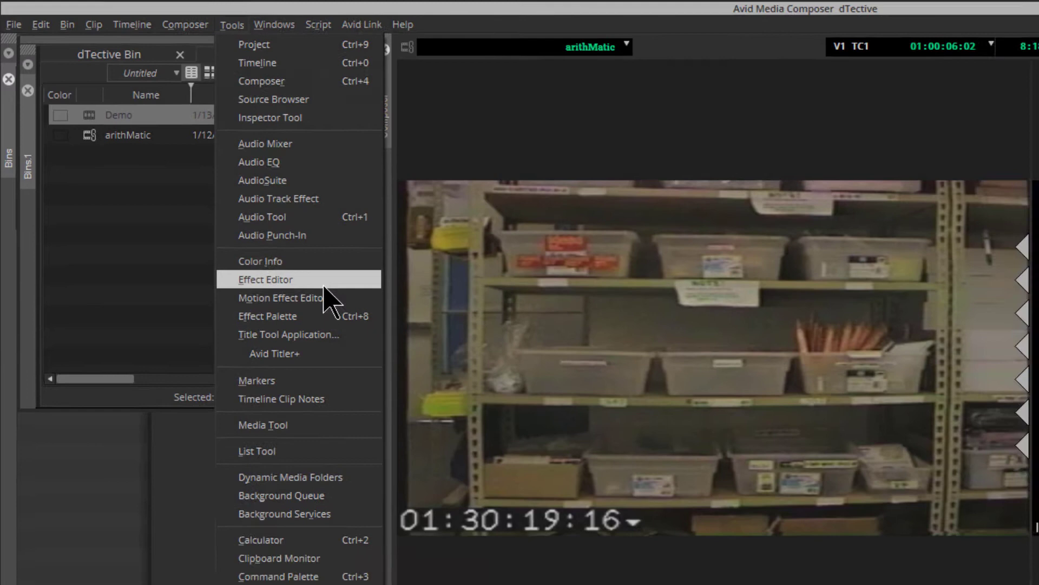
left_click(341, 299)
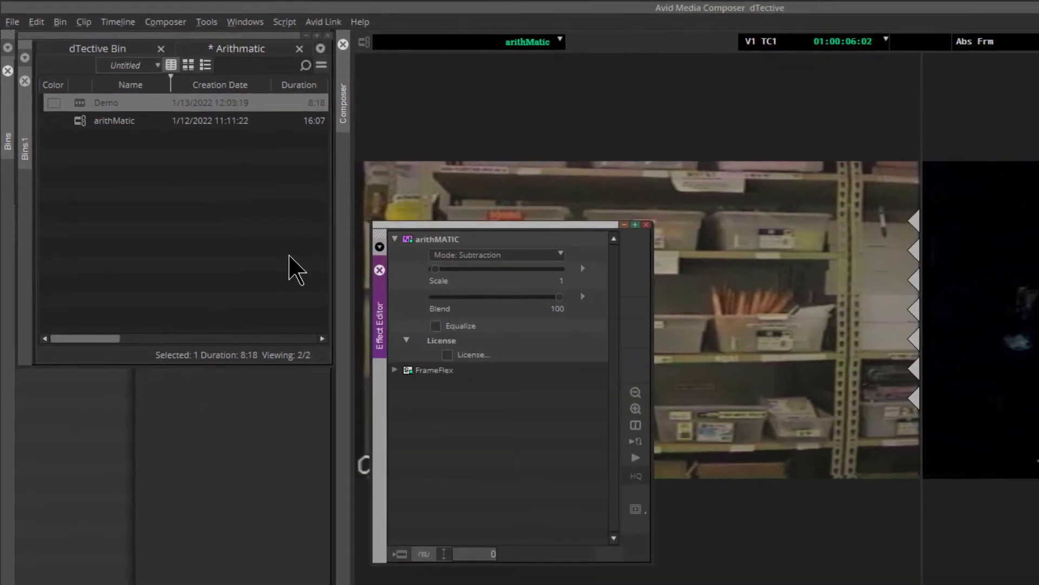
left_click(646, 223)
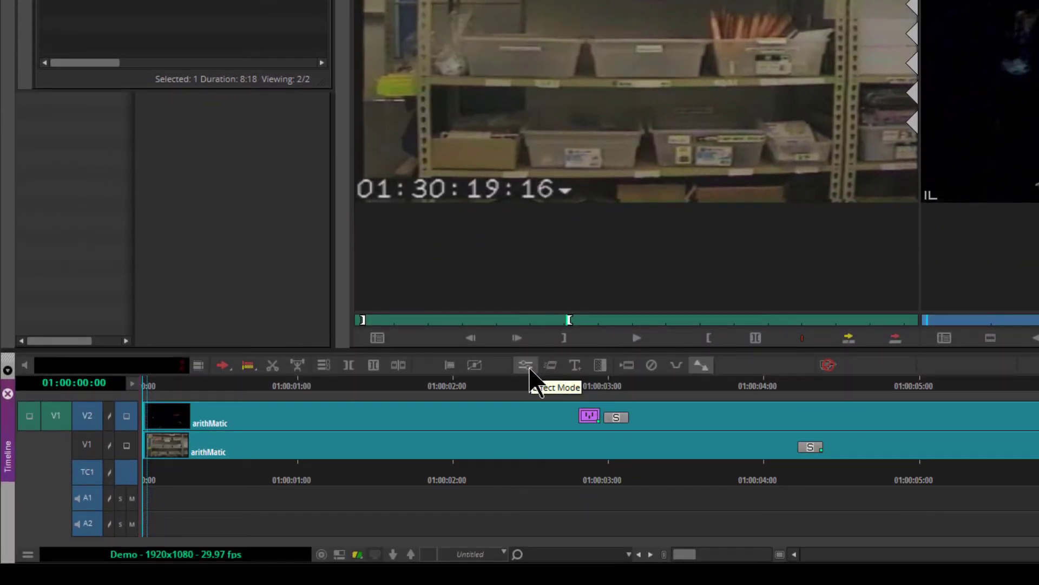
left_click(528, 366)
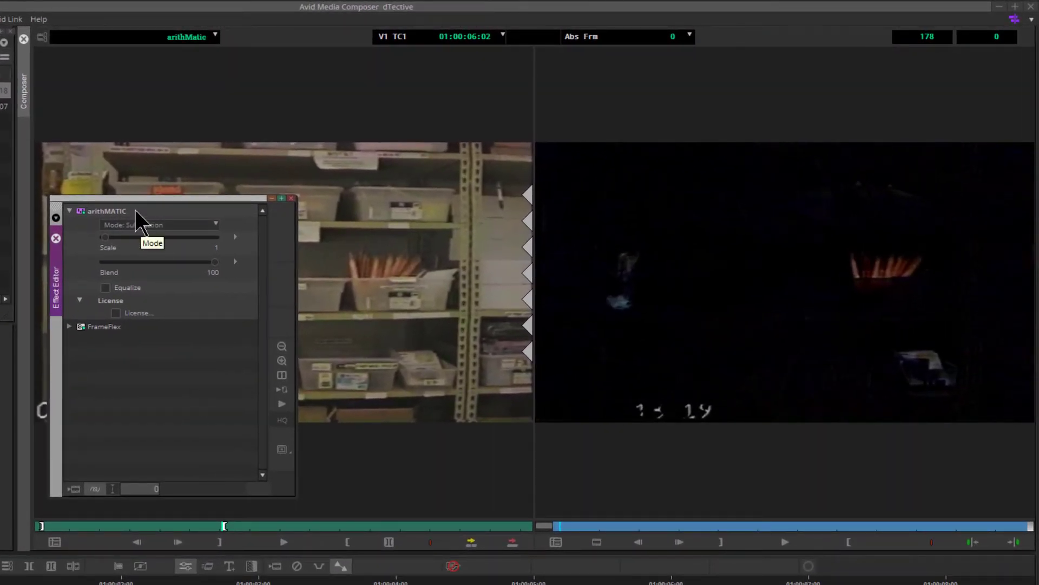
- Reposition the Effect Editor and adjust the arithMATIC Scale, settling at 2
left_click_drag(134, 203, 127, 216)
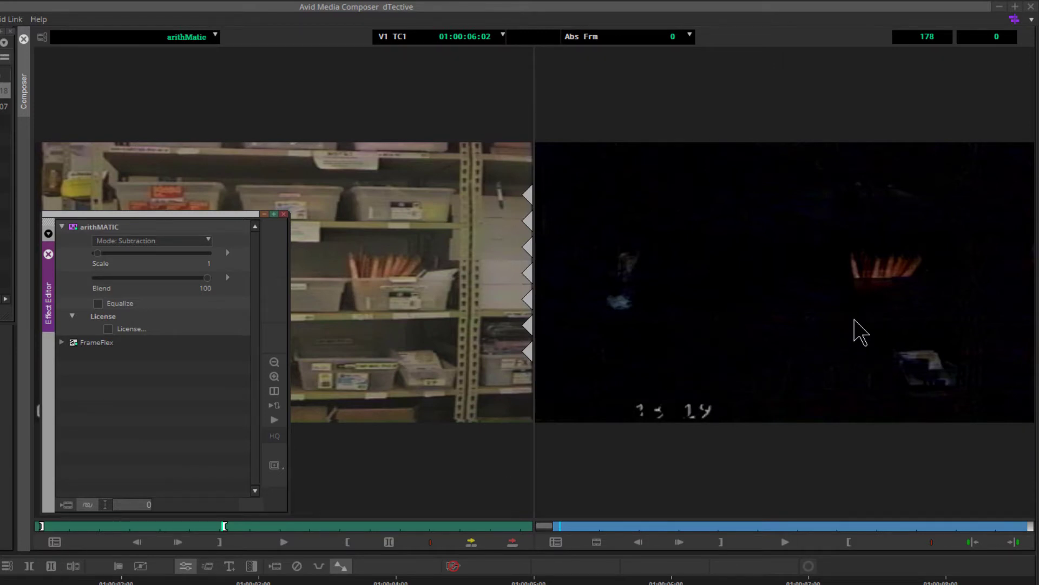
left_click_drag(152, 214, 154, 212)
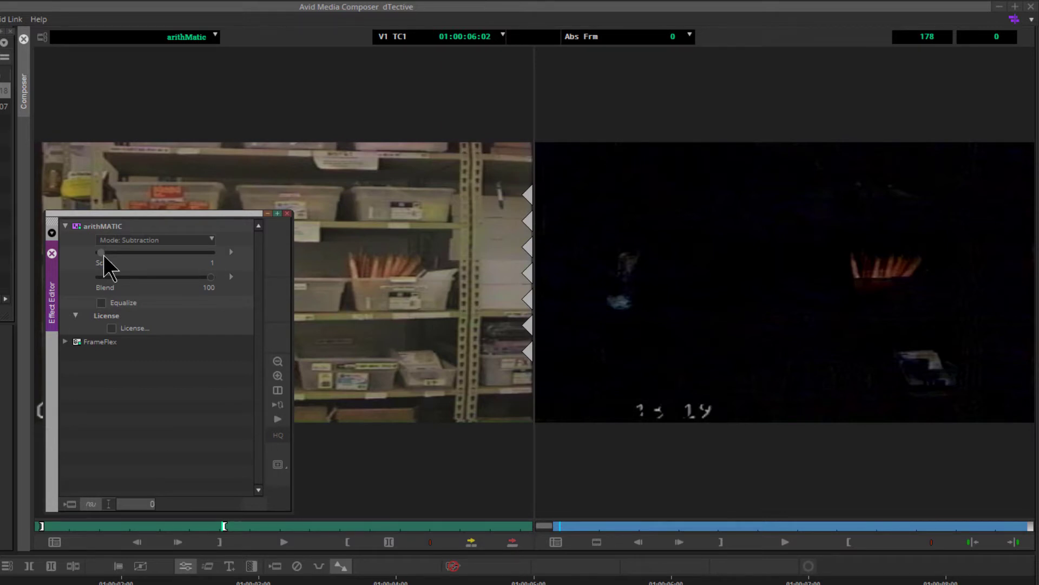
left_click_drag(102, 255, 102, 255)
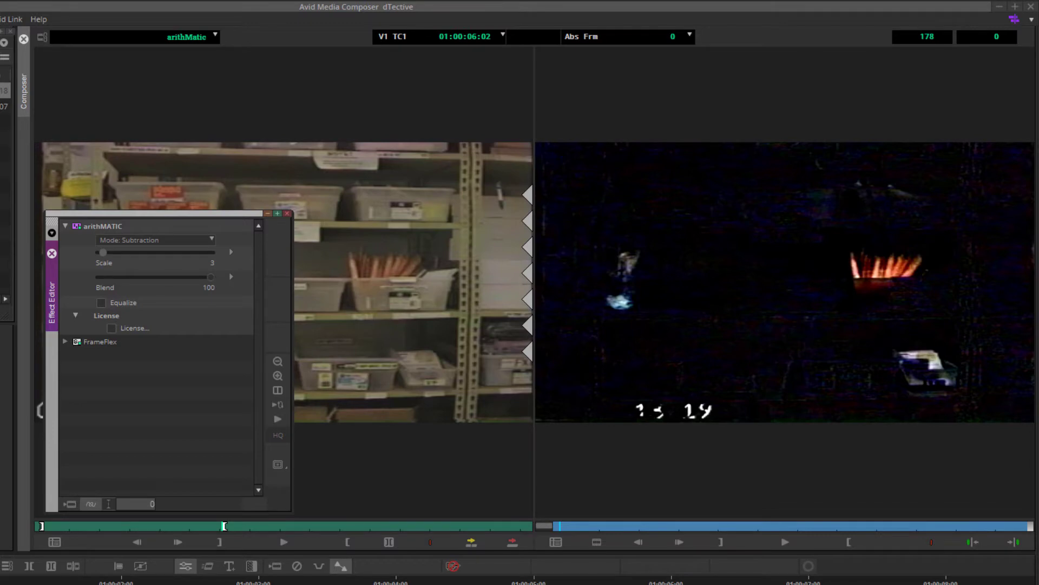
mouse_move(209, 278)
left_mouse_down()
mouse_move(112, 279)
mouse_move(220, 275)
mouse_move(84, 277)
mouse_move(216, 278)
left_mouse_up()
left_click(103, 253)
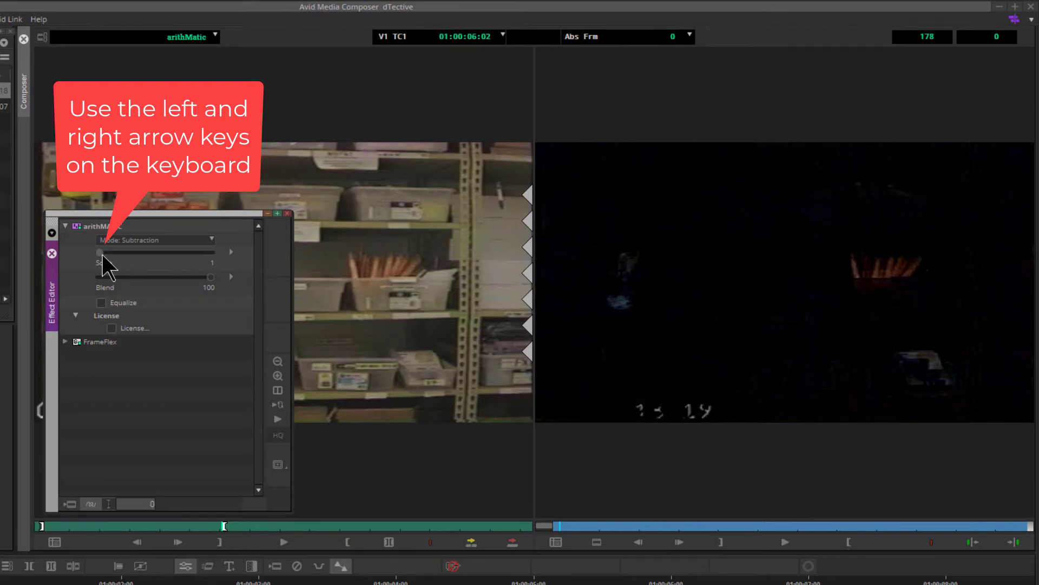
key("Left")
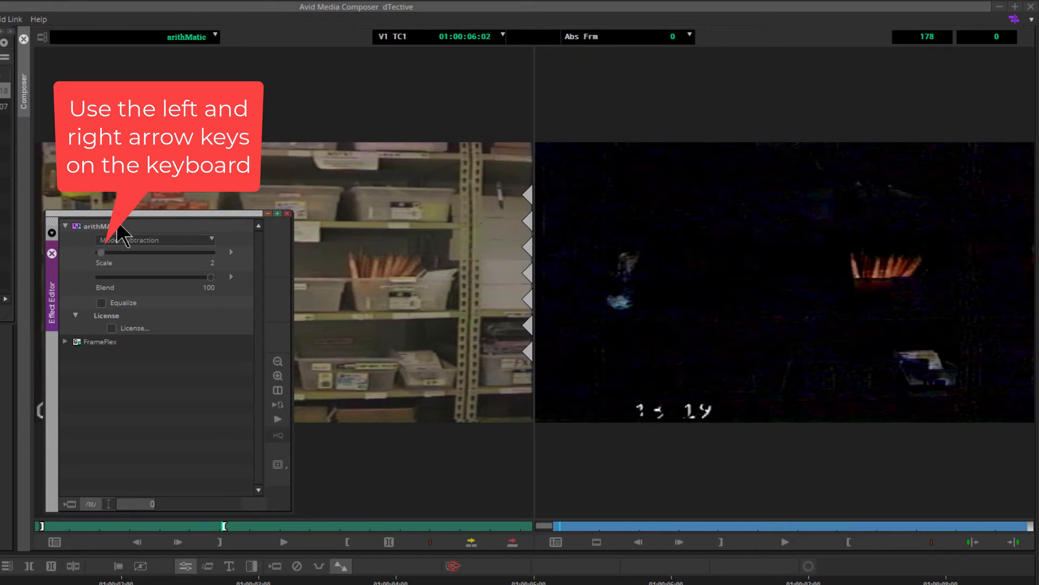
key("Left")
key("Right")
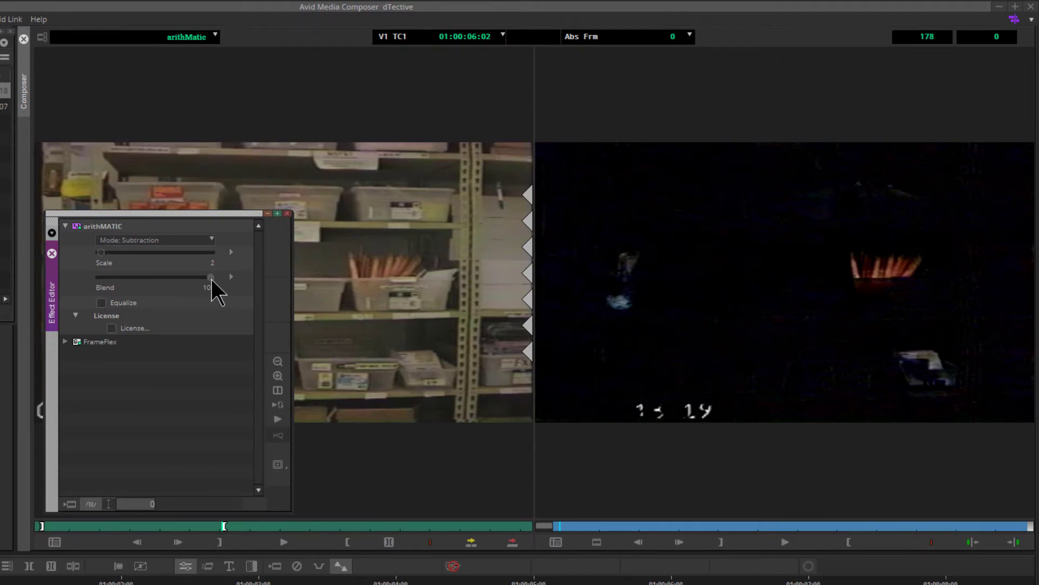
- Adjust the Blend amount in large increments back and forth, settling at about 91
type("50")
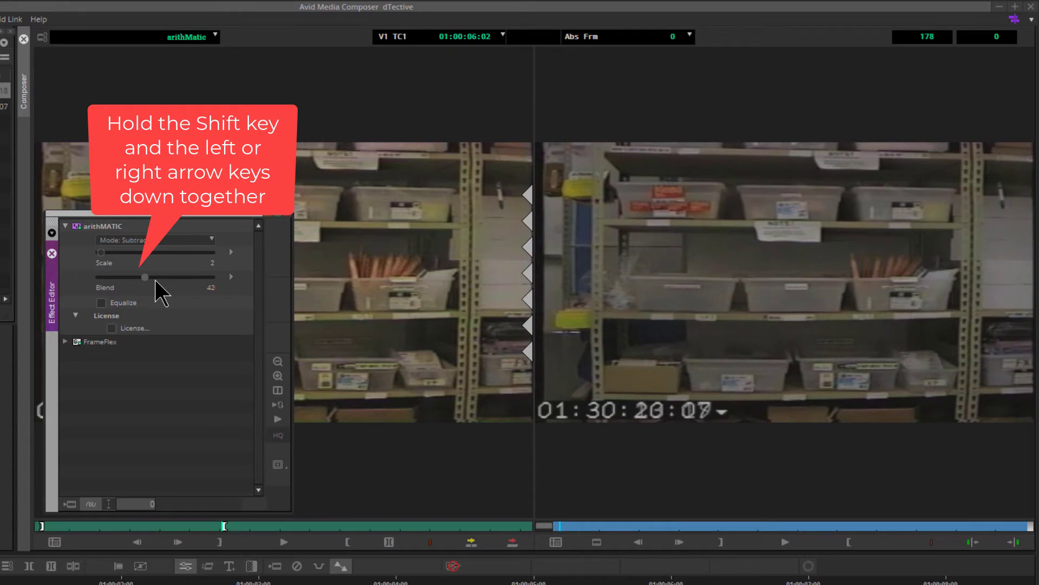
key("shift+Left")
key("shift+Left")
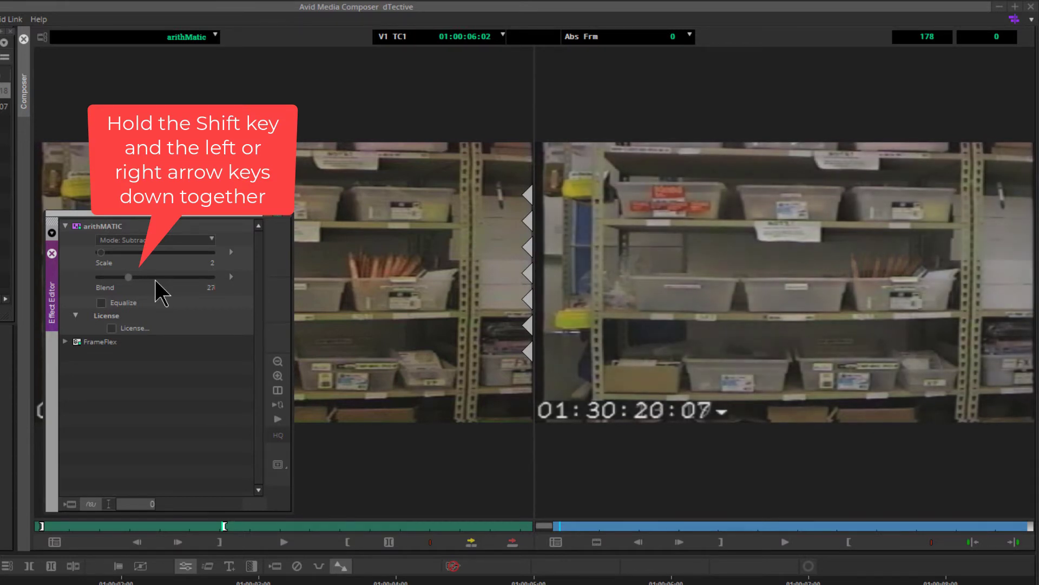
key("shift+Right")
key("shift+Right")
key("shift+Right")
key("shift+Right")
key("shift+Right")
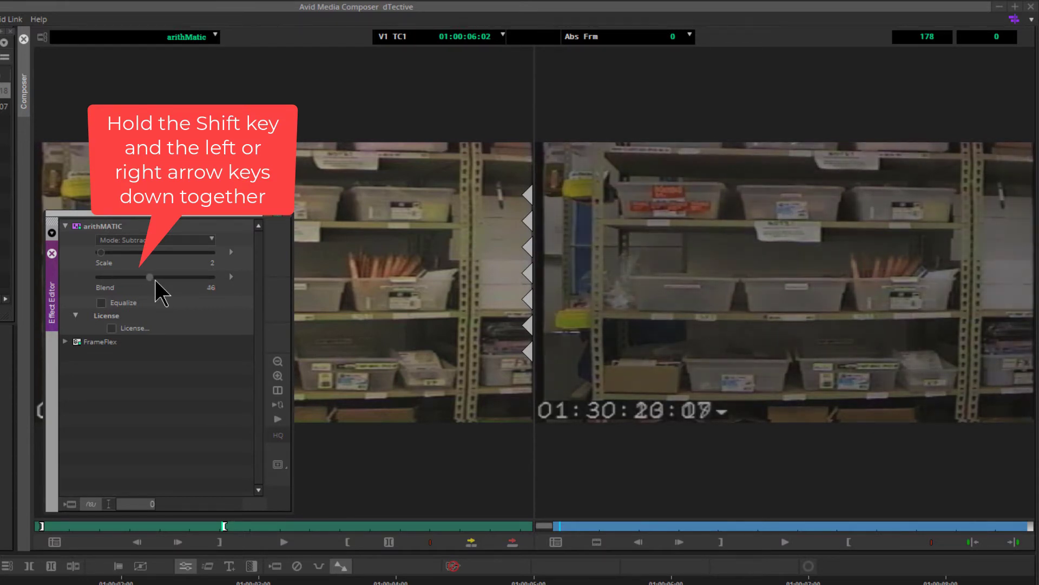
key("shift+Right")
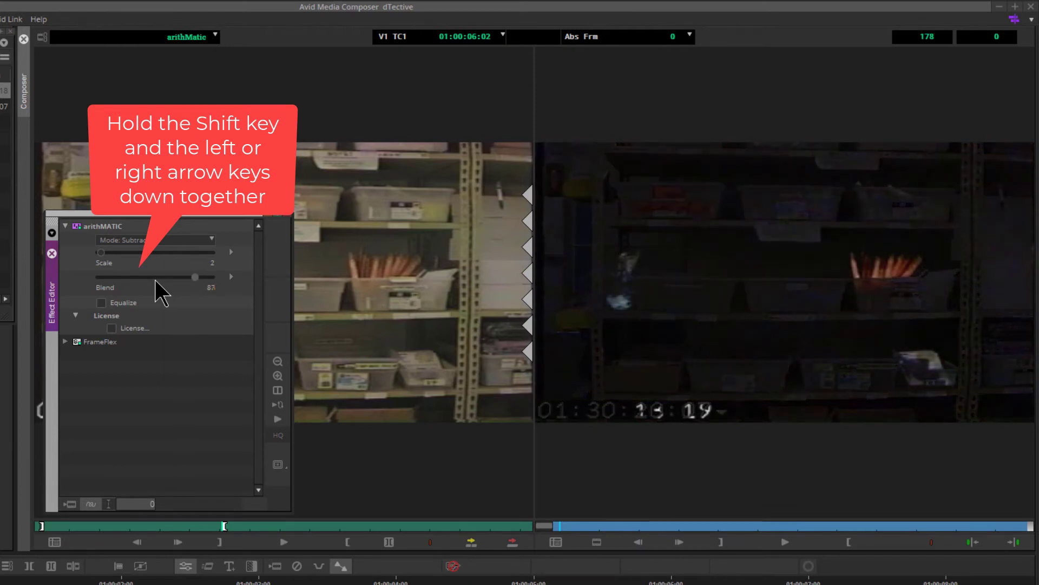
key("shift+Left")
key("shift+Left")
key("shift+Left")
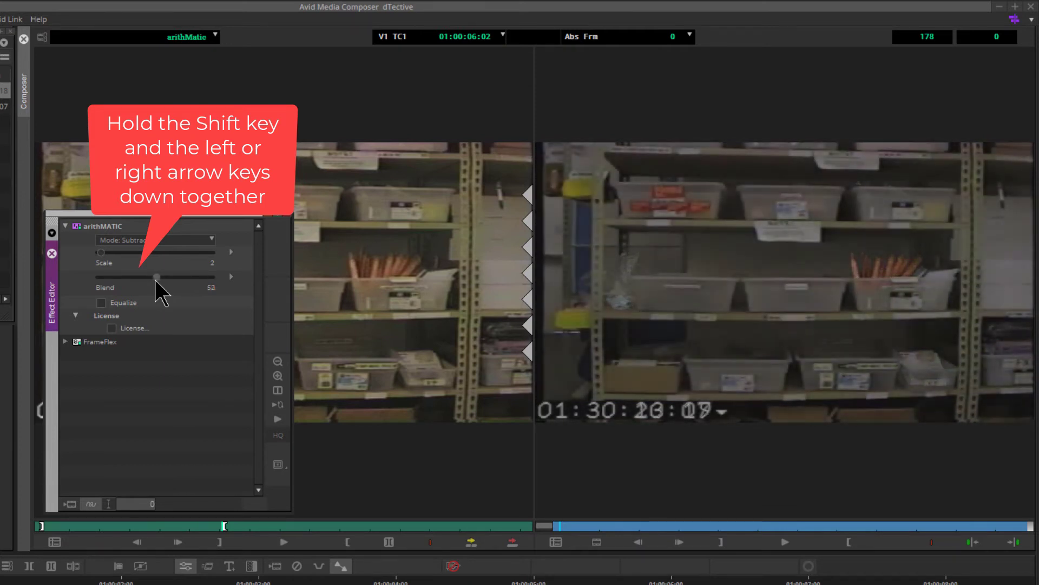
key("shift+Right")
key("shift+Right")
key("shift+Right")
key("shift+Right")
key("shift+Right")
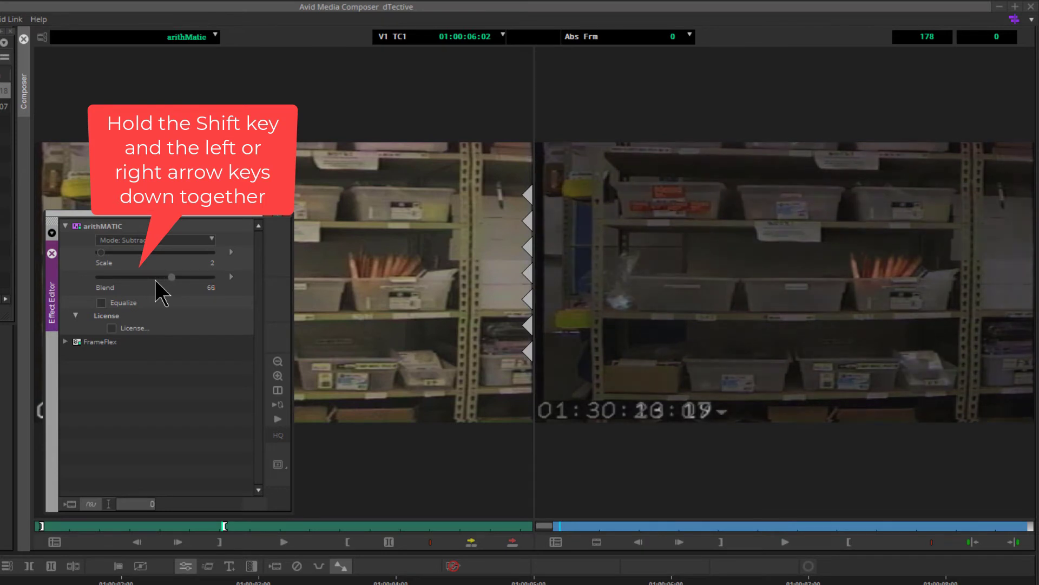
key("shift+Left")
key("shift+Left")
key("shift+Left")
key("shift+Left")
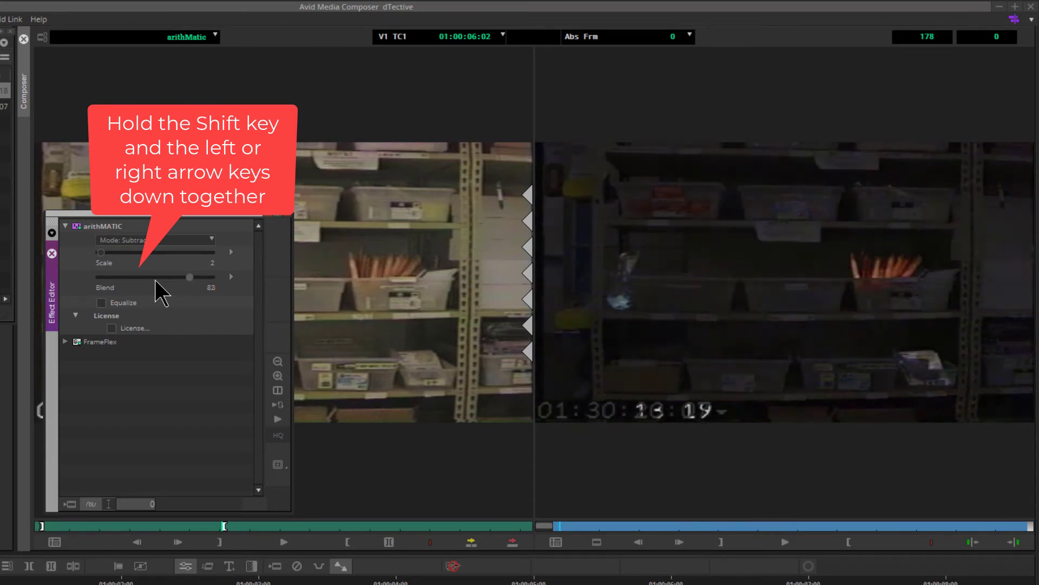
key("shift+Left")
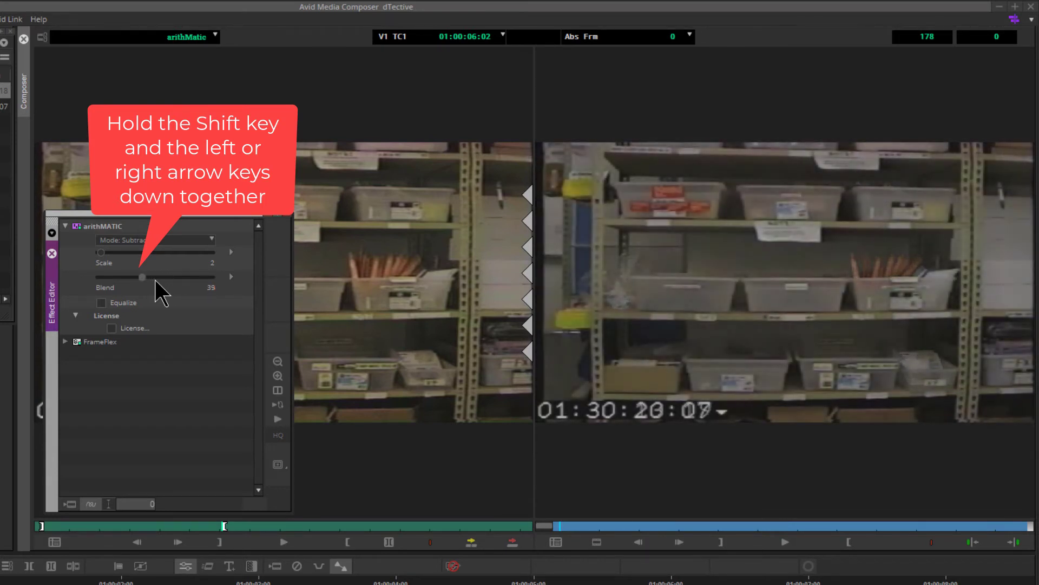
key("shift+Right")
key("shift+Right")
key("shift+Right")
key("shift+Right")
key("shift+Right")
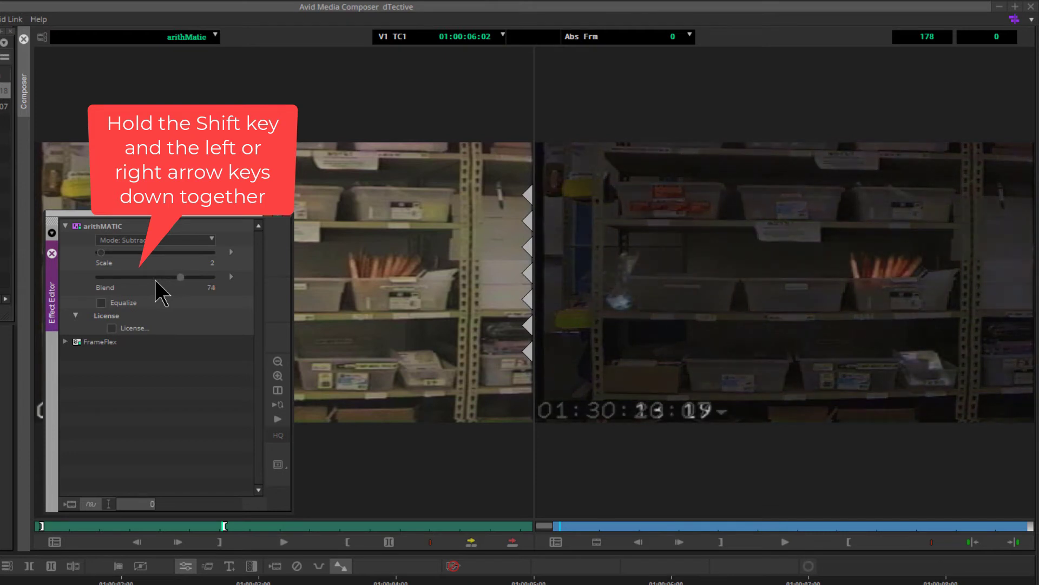
key("shift+Right")
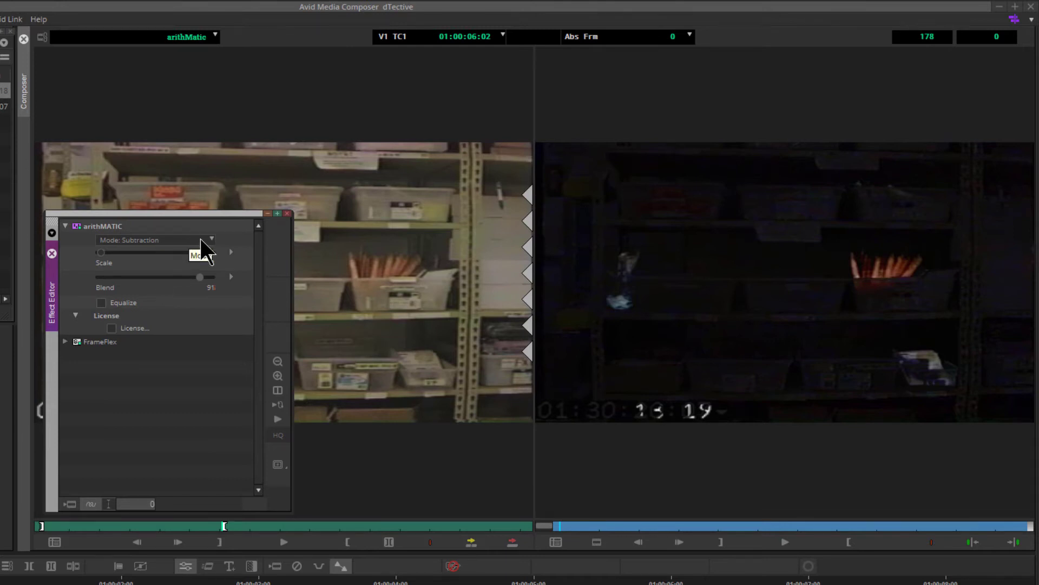
- Switch the arithMATIC mode to Addition and lower the Blend to about 71
left_click(200, 239)
left_click(158, 282)
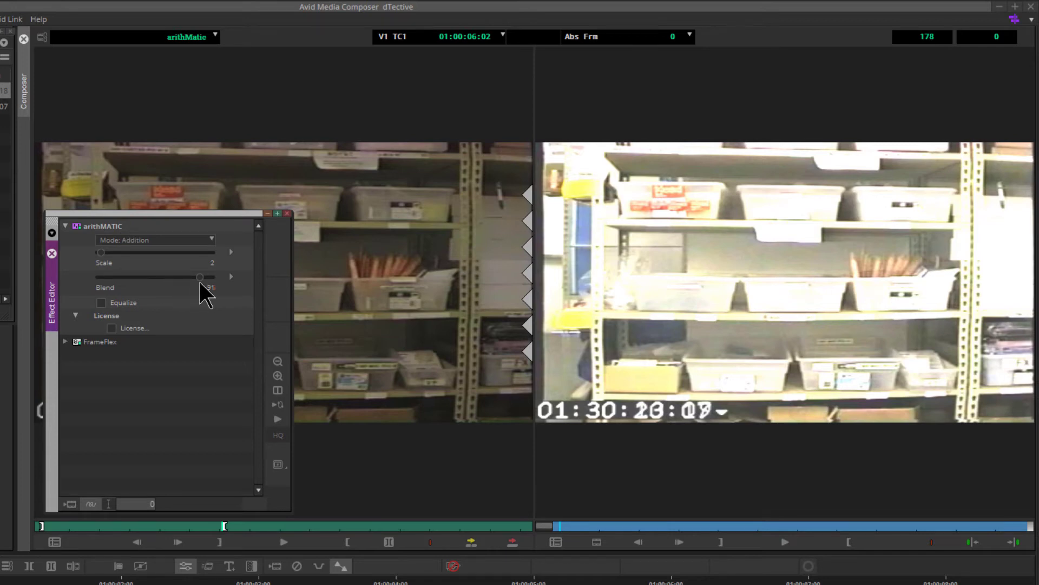
left_click_drag(199, 276, 177, 273)
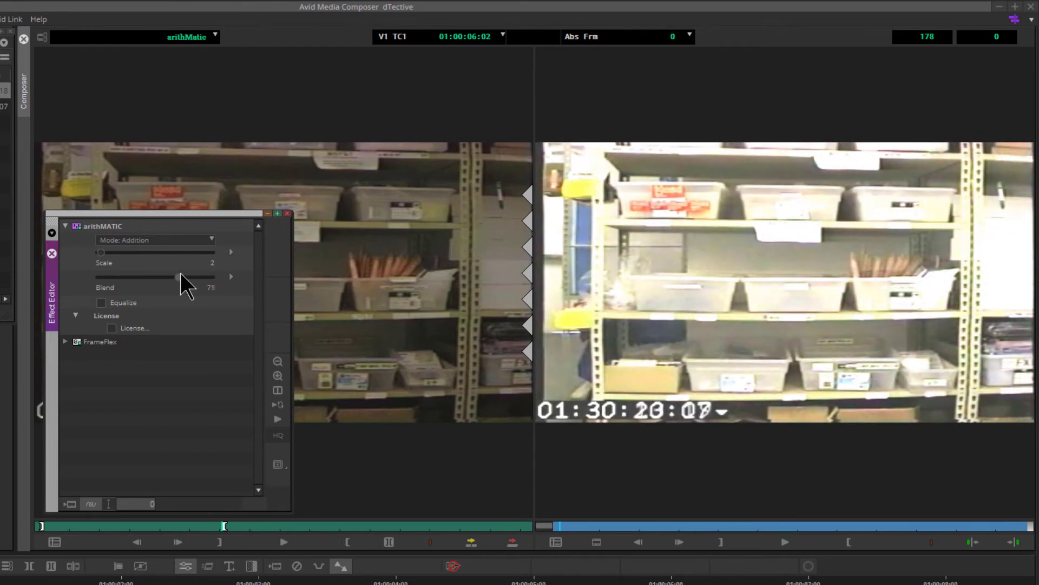
- Step the Scale and Blend values up and down, ending at Scale 1 and Blend 100
left_click_drag(105, 256, 103, 253)
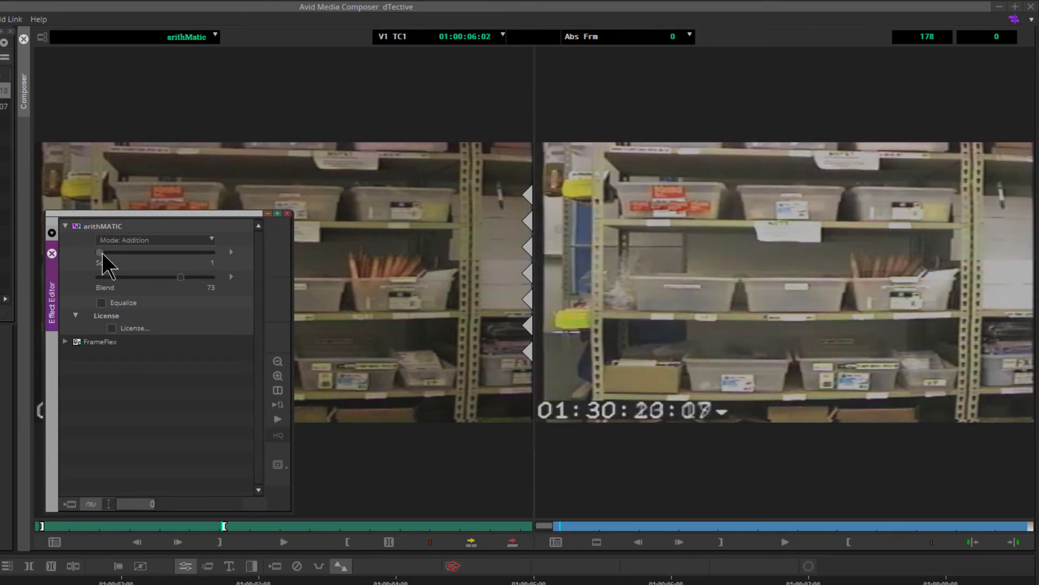
left_click_drag(101, 252, 103, 252)
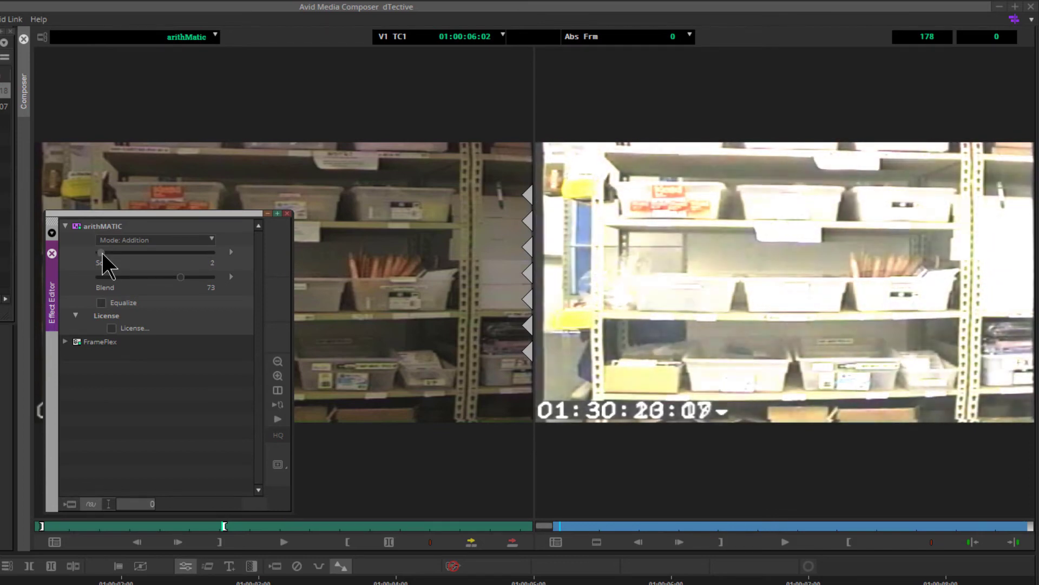
key("Left")
key("Left")
key("Left")
key("Left")
key("Left")
key("Left")
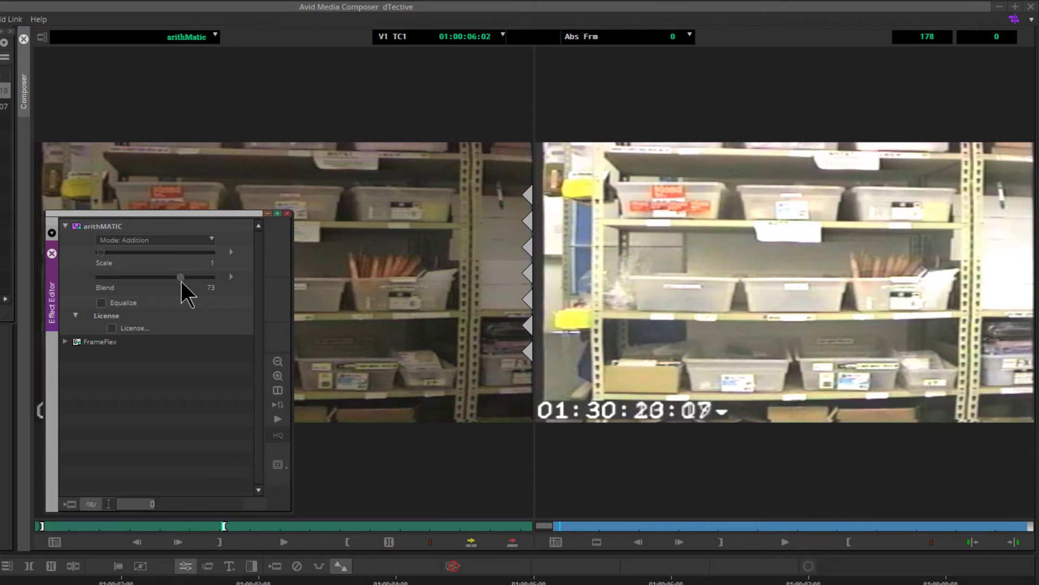
key("Left")
key("Left")
key("Left")
key("Left")
key("Left")
key("Left")
key("Left")
key("Left")
key("Left")
key("Left")
key("Left")
key("Left")
key("Left")
key("Left")
key("Left")
key("Left")
key("Left")
key("Left")
key("Left")
key("Left")
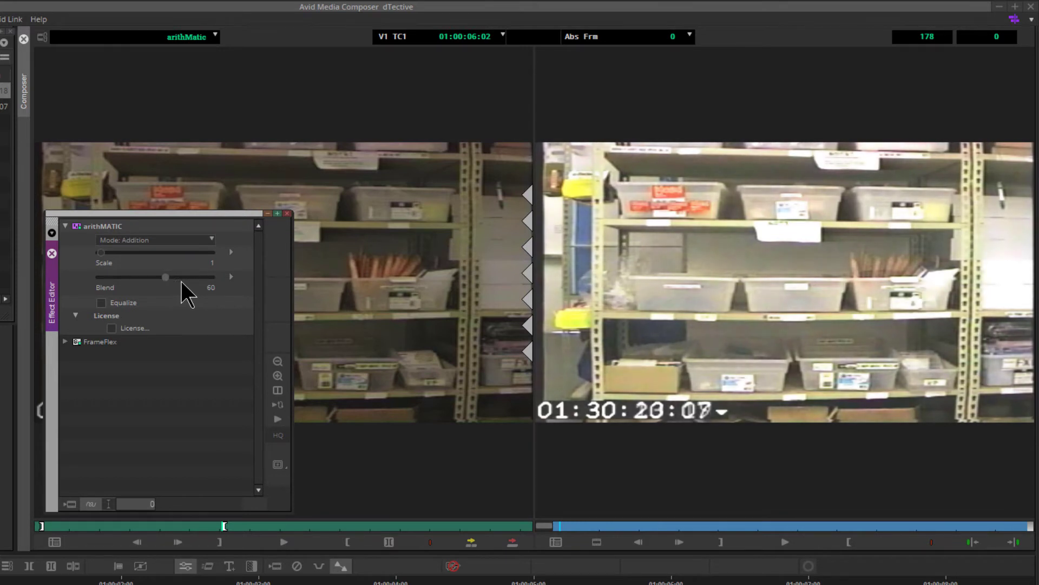
key("Right")
key("Right")
key("Right")
key("Right")
key("Right")
key("Right")
key("Right")
key("Right")
key("Right")
key("Right")
key("Right")
key("Right")
key("Right")
key("Right")
key("Right")
key("Right")
key("Right")
key("Right")
key("Right")
key("Right")
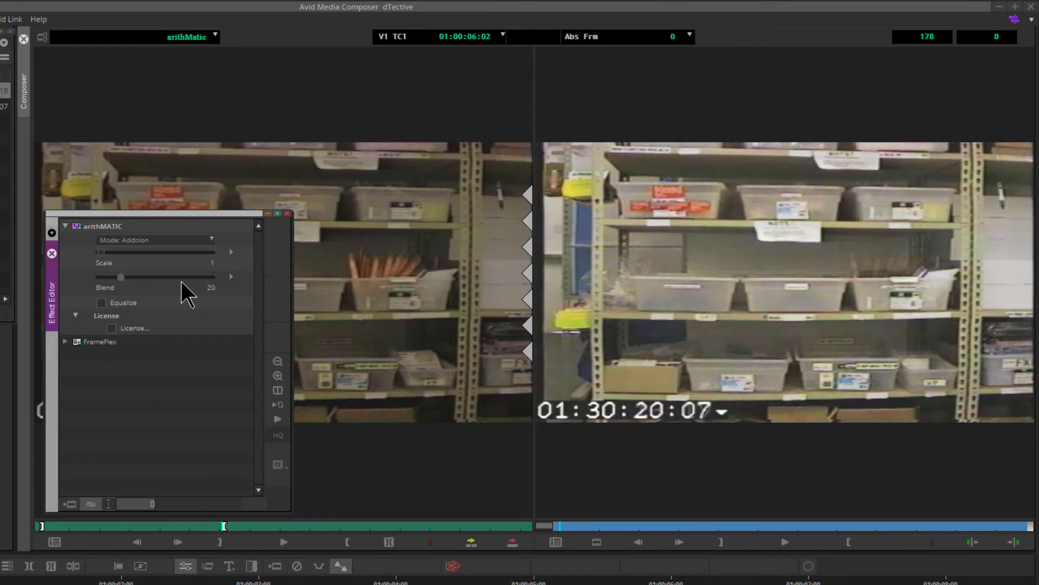
key("Right")
key("Right")
key("Right")
key("Right")
key("Right")
key("Right")
key("Right")
key("Right")
key("Right")
key("Right")
key("Right")
key("Right")
key("Right")
key("Right")
key("Right")
key("Right")
key("Right")
key("Right")
key("Right")
key("Right")
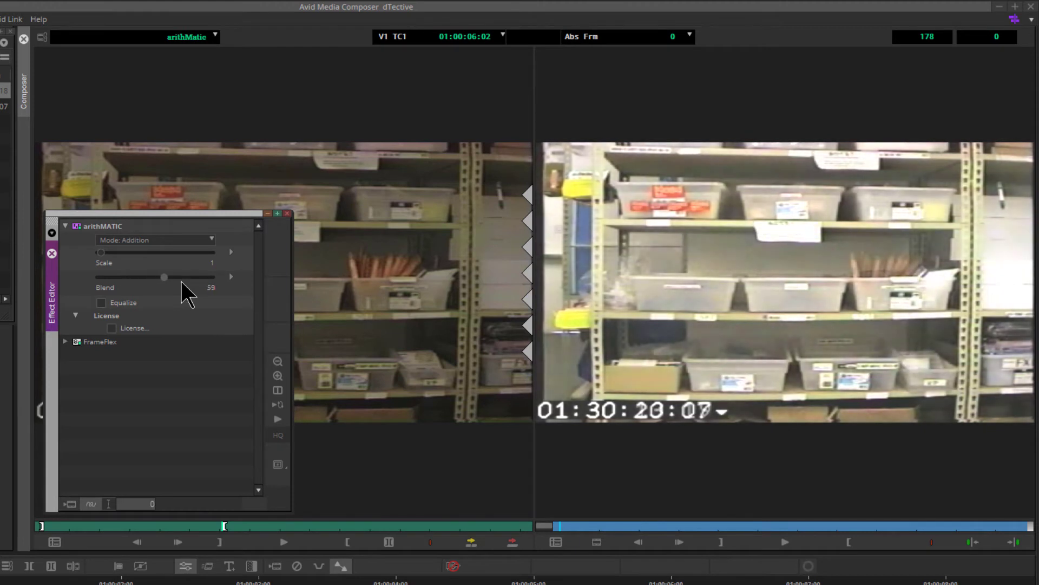
key("Right")
key("Right")
key("Right")
key("Right")
key("Right")
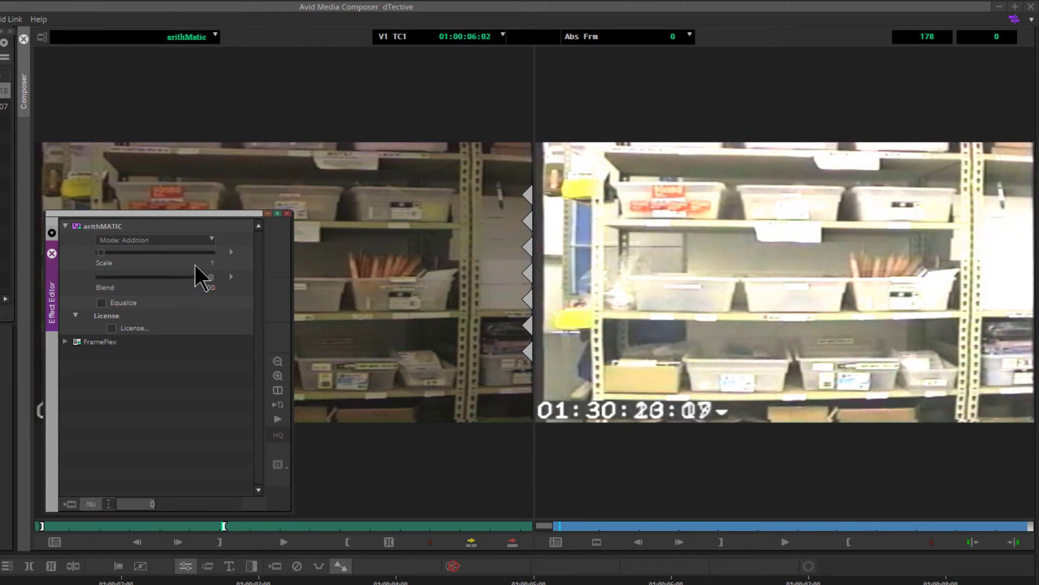
- Switch the mode to Multiplication, set the Scale to 5 and the Blend to about 82
left_click(212, 240)
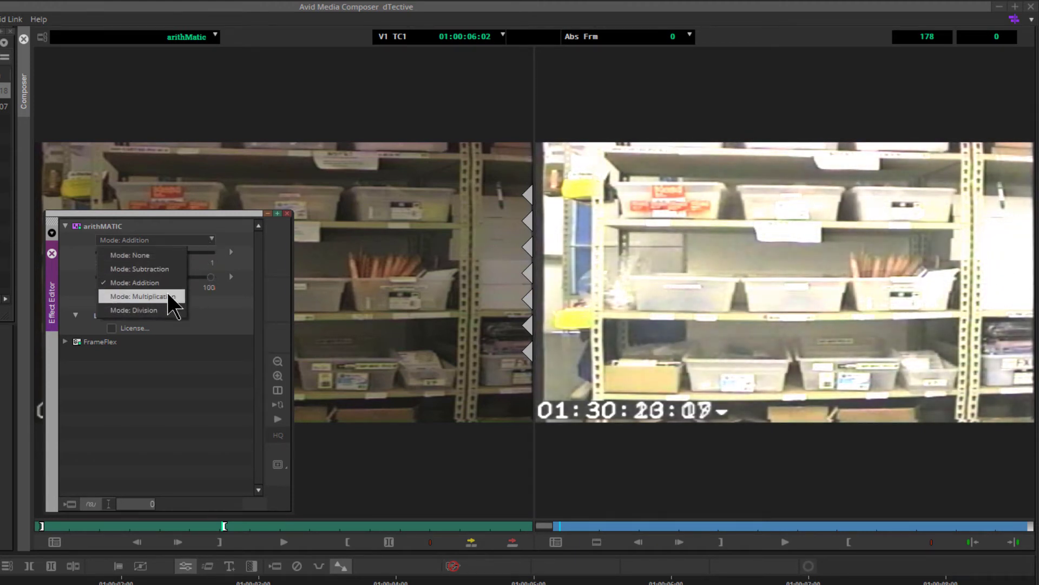
left_click(142, 297)
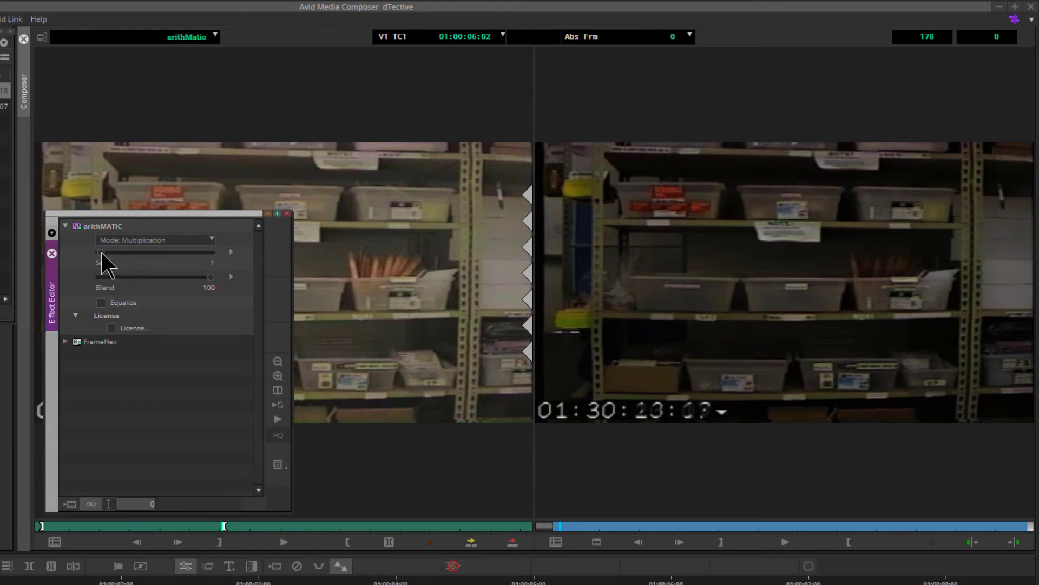
left_click_drag(102, 252, 107, 252)
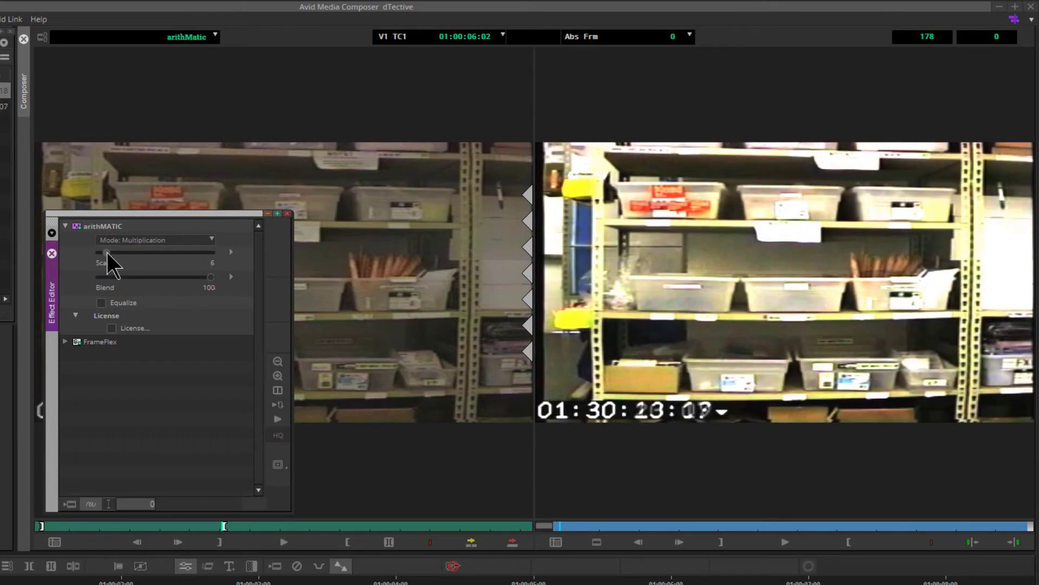
mouse_move(211, 276)
left_mouse_down()
mouse_move(161, 275)
mouse_move(191, 277)
left_mouse_up()
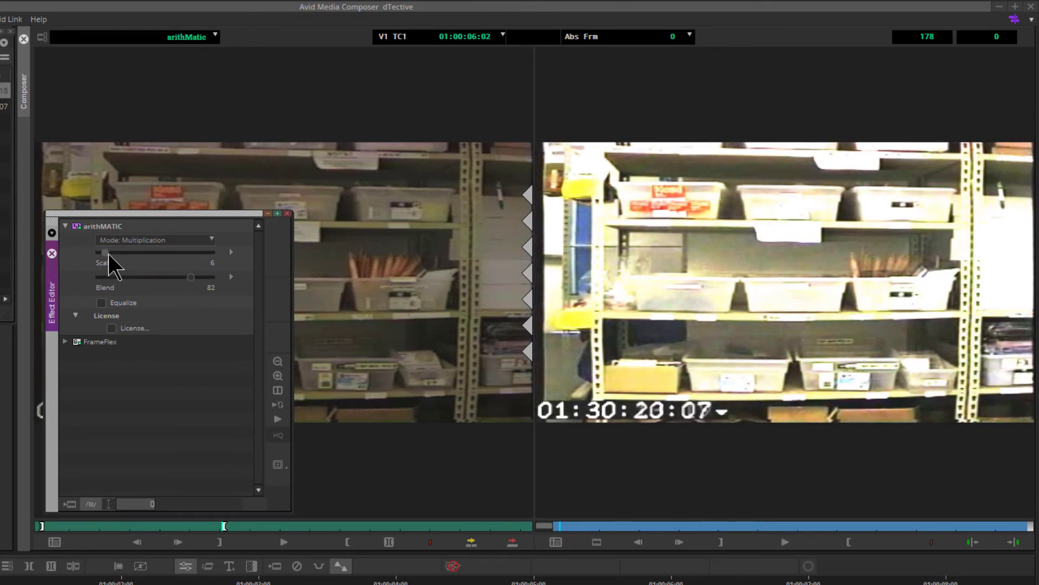
key("Left")
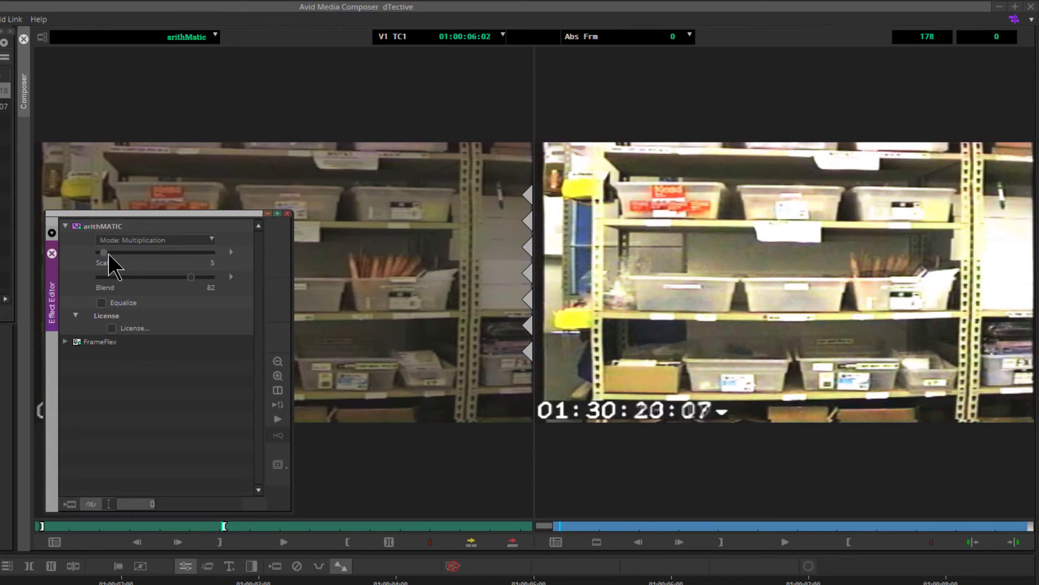
- Step the Scale value down and up repeatedly, settling at 4
key("Left")
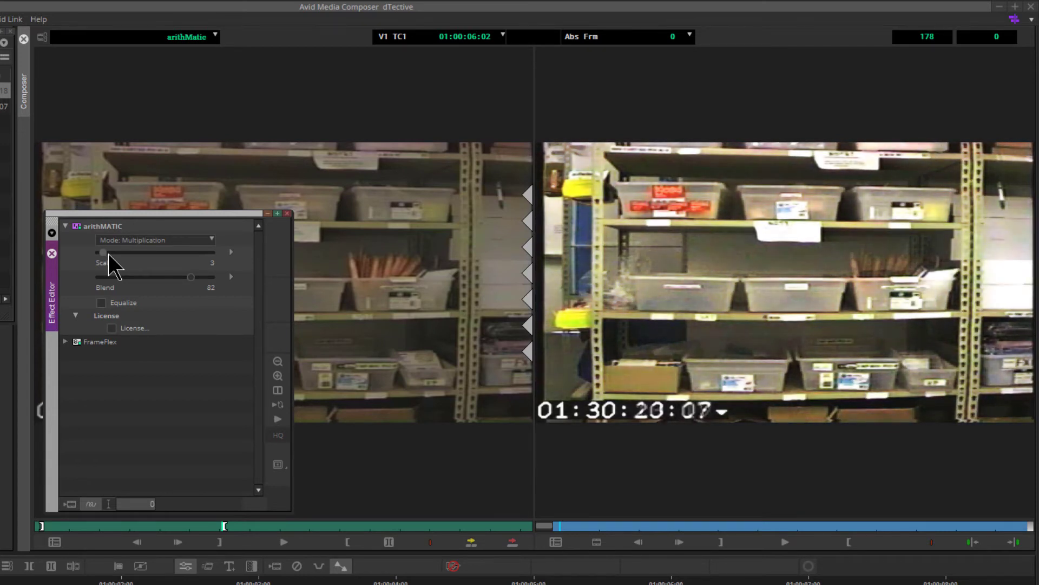
key("Left")
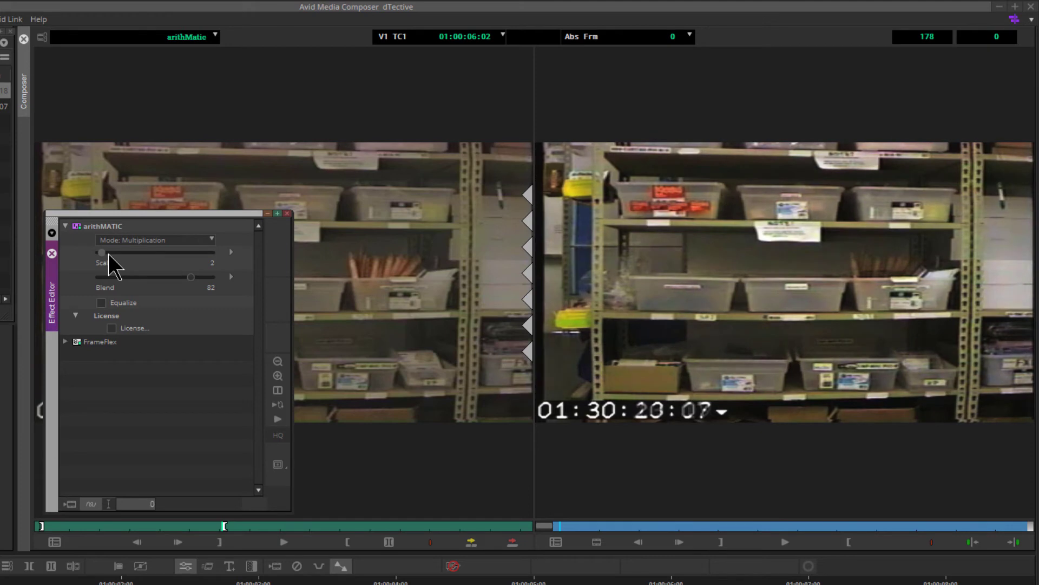
key("Right")
key("Right")
key("Right")
key("Right")
key("Right")
key("Right")
key("Right")
key("Left")
key("Left")
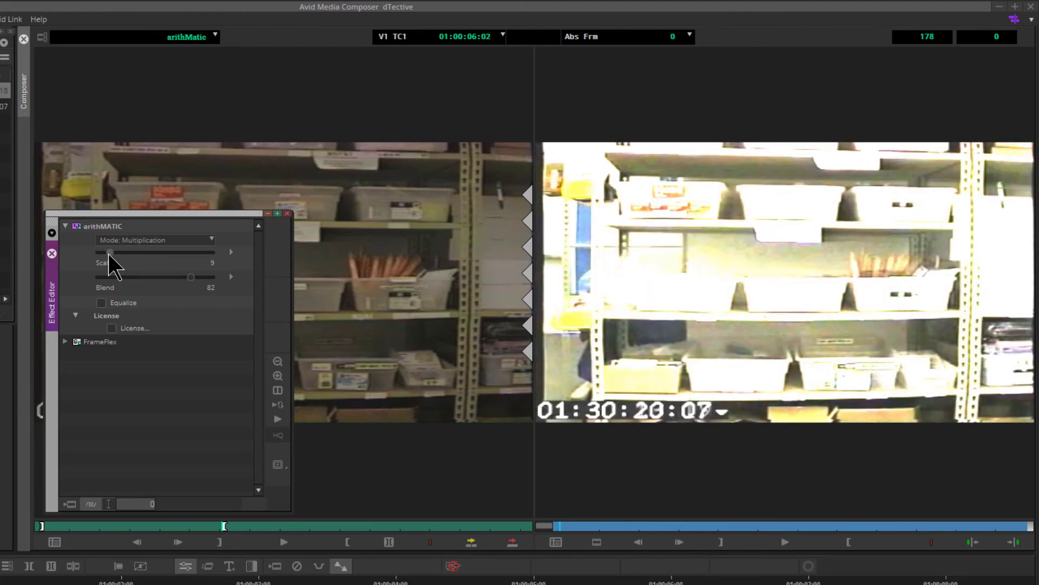
key("Left")
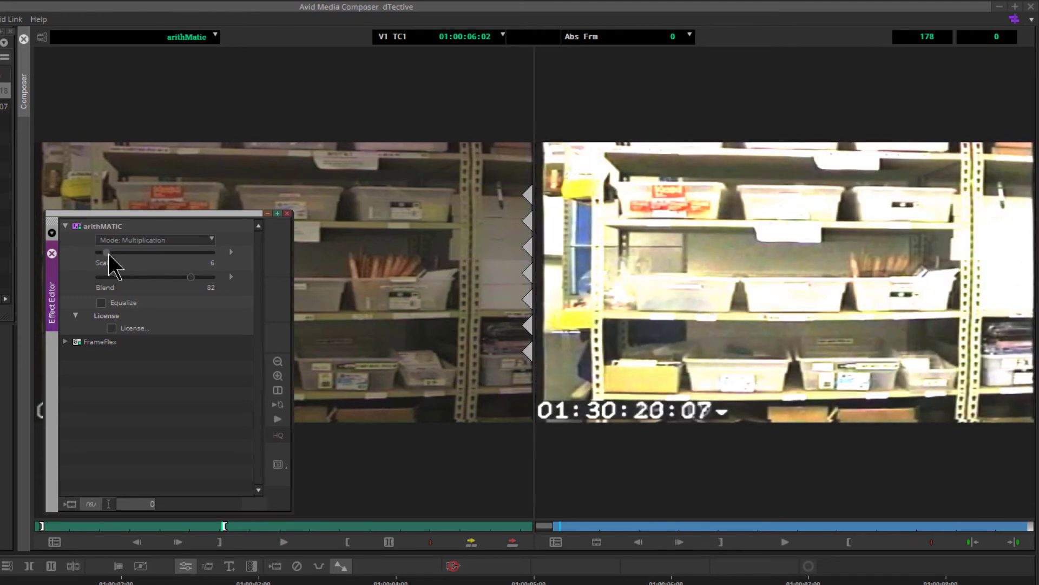
key("Left")
key("Left")
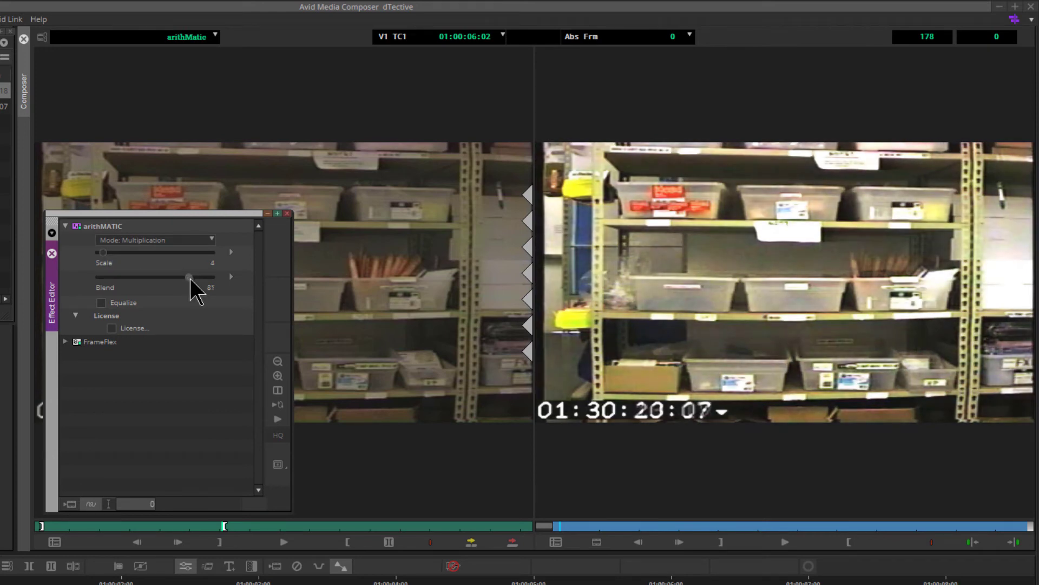
- Lower the Blend and step it back up to 100, then close the Effect Editor
key("Left")
key("Left")
key("Left")
key("Left")
key("Left")
key("Left")
key("Left")
key("Left")
key("Left")
key("Left")
key("Left")
key("Left")
key("Left")
key("Left")
key("Left")
key("Left")
key("Left")
key("Left")
key("Left")
key("Left")
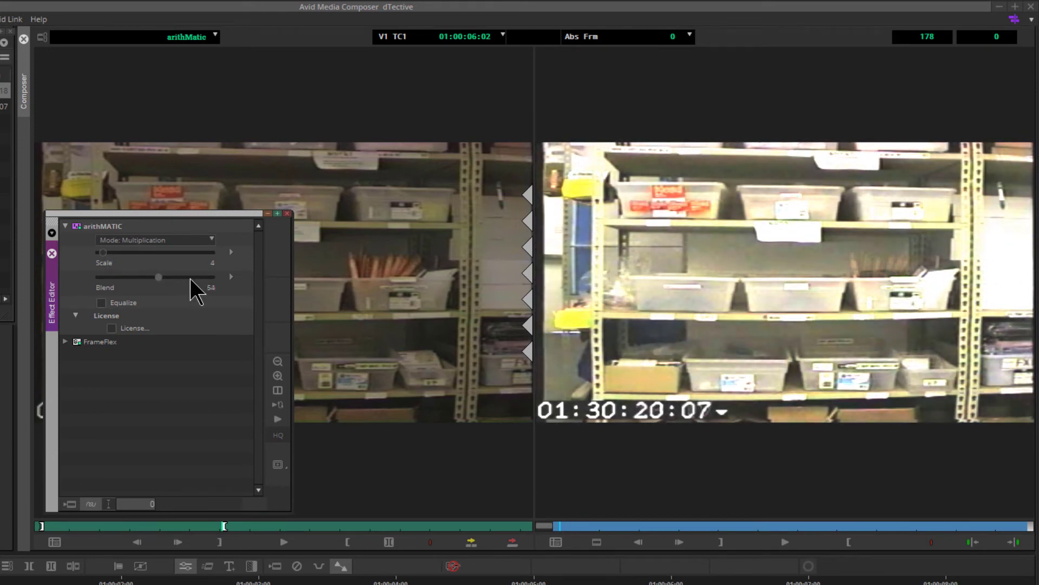
key("Right")
key("Right")
key("Right")
key("Right")
key("Right")
key("Right")
key("Right")
key("Right")
key("Right")
key("Right")
key("Right")
key("Right")
key("Right")
key("Right")
key("Right")
key("Right")
key("Right")
key("Right")
key("Right")
key("Right")
key("Right")
key("Right")
key("Right")
key("Right")
key("Right")
key("Right")
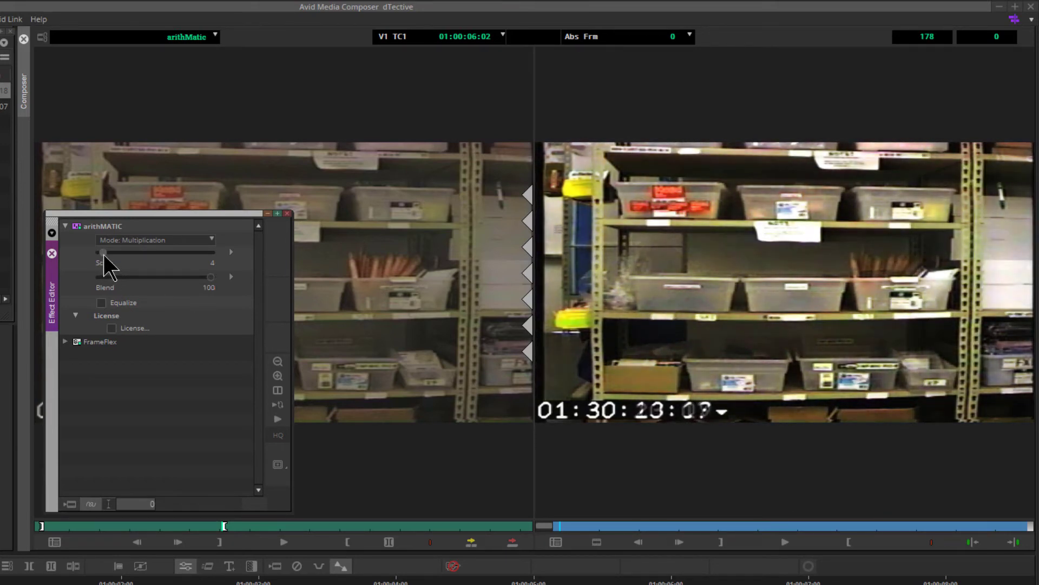
left_click_drag(105, 255, 105, 255)
left_click(184, 242)
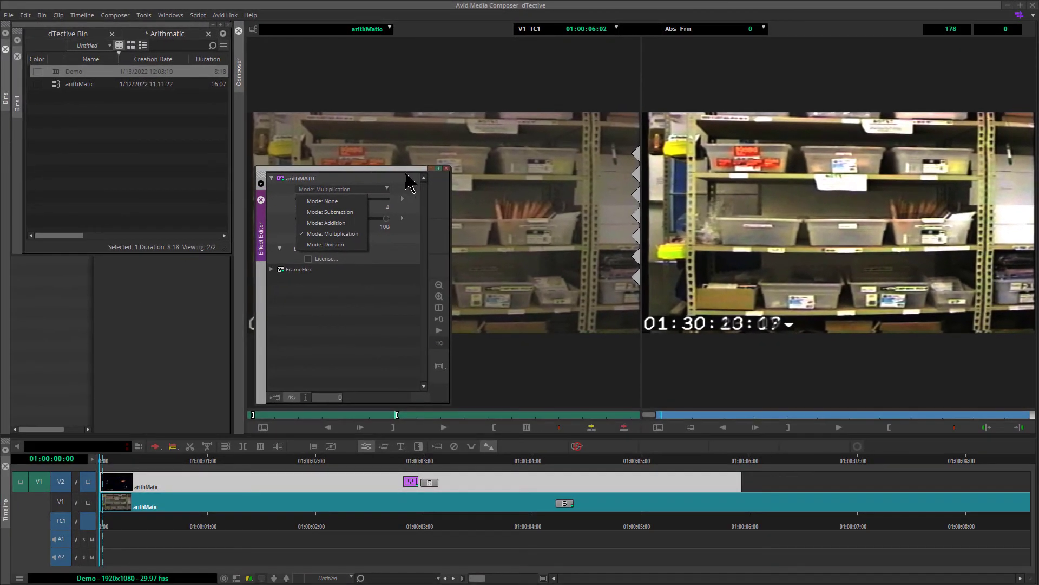
left_click(446, 168)
left_click(447, 168)
- Create a new sequence named Division in the Arithmatic bin and edit the arithMatic clip onto its V1 track
left_click(112, 133)
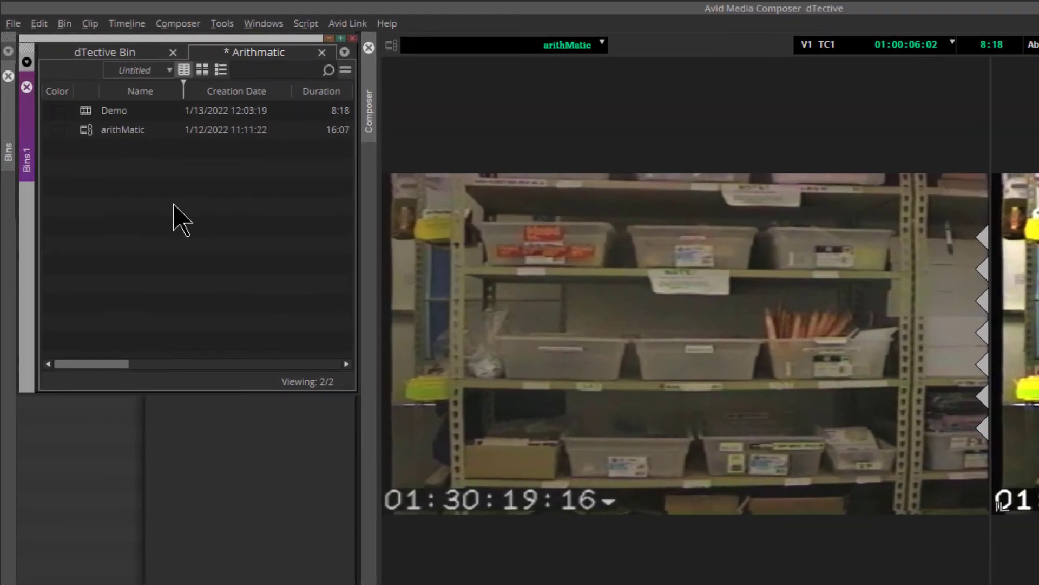
right_click(174, 205)
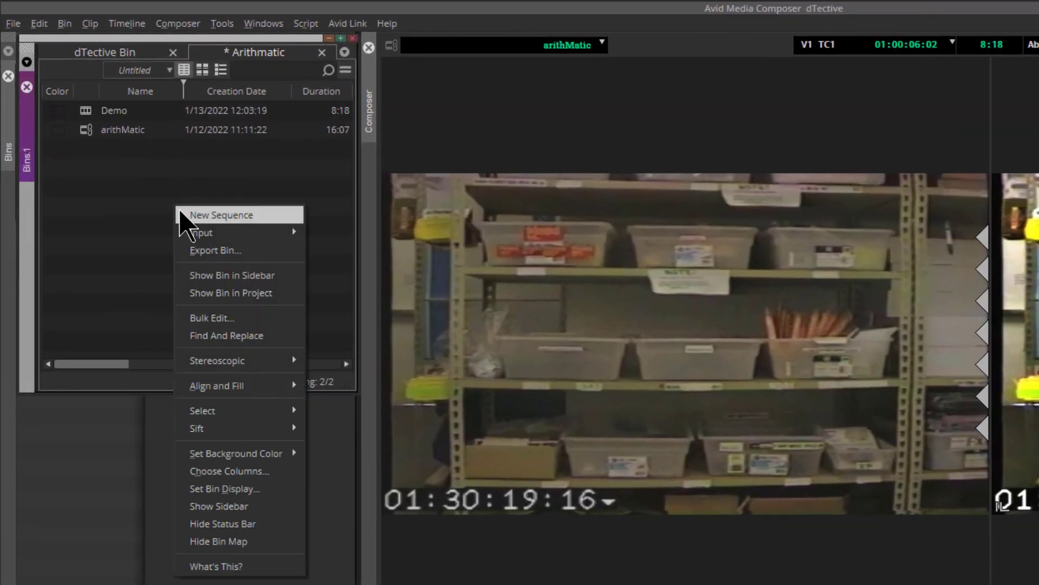
left_click(189, 216)
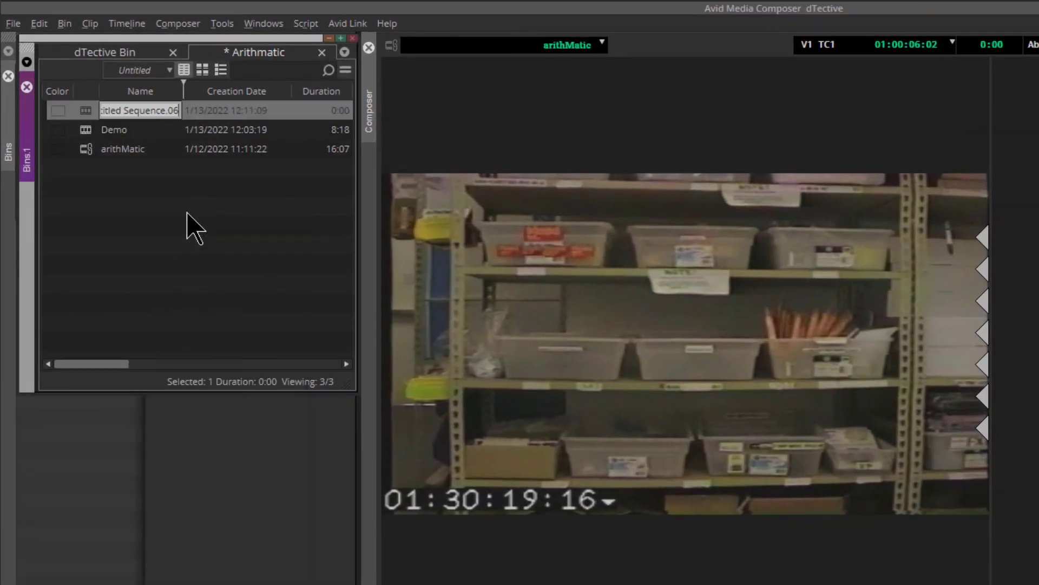
type("Division")
key("Return")
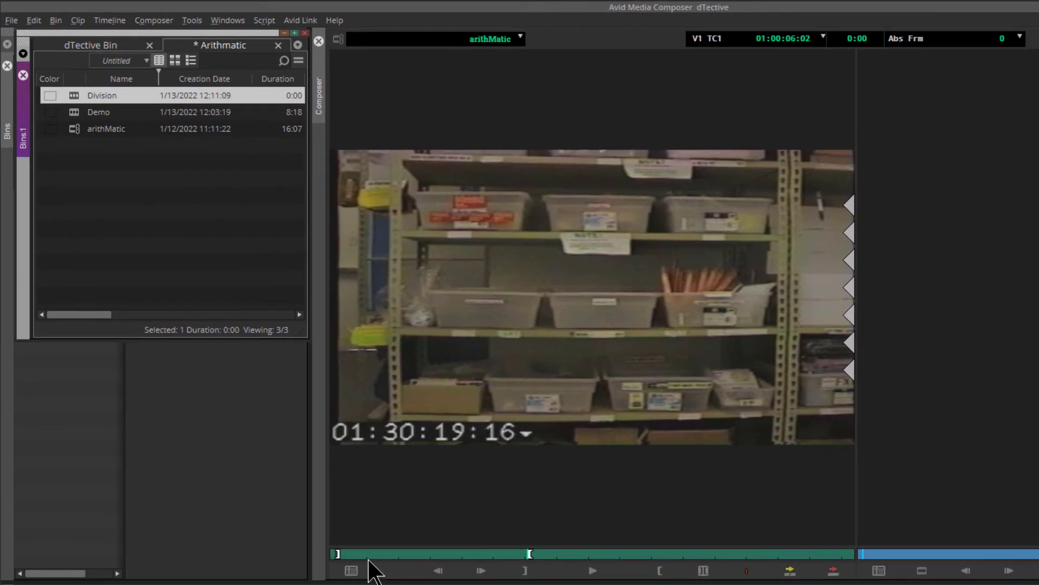
left_click_drag(369, 553, 395, 551)
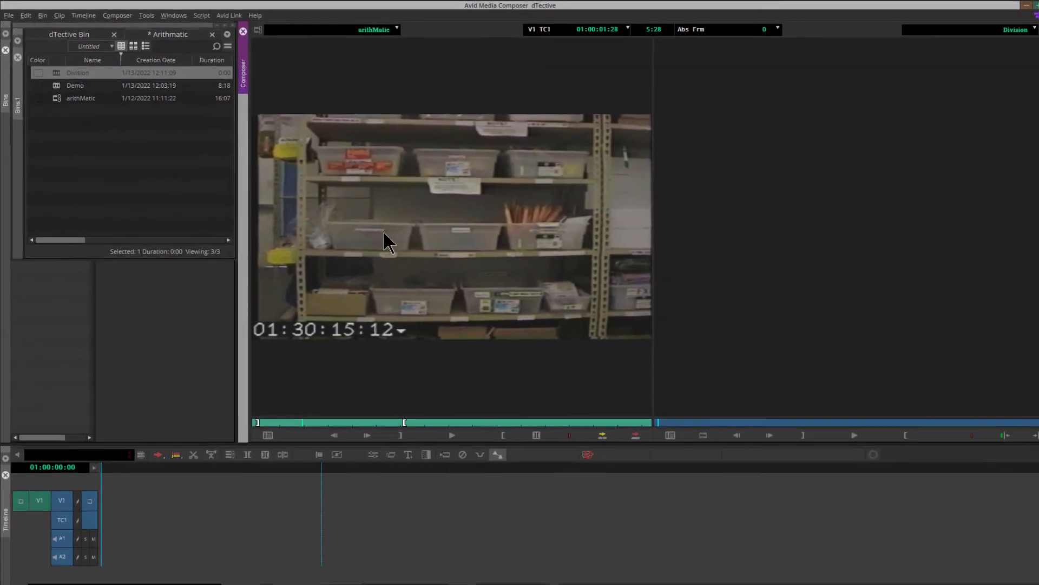
left_click_drag(162, 514, 161, 511)
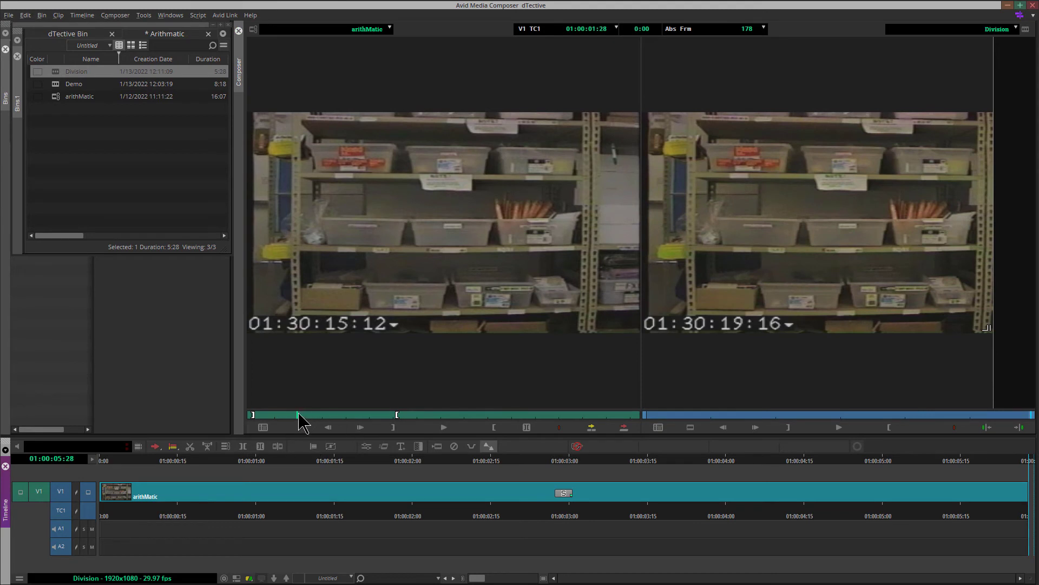
- Mark In and Out points on the arithMatic source clip
left_click_drag(298, 415, 563, 409)
left_click(394, 425)
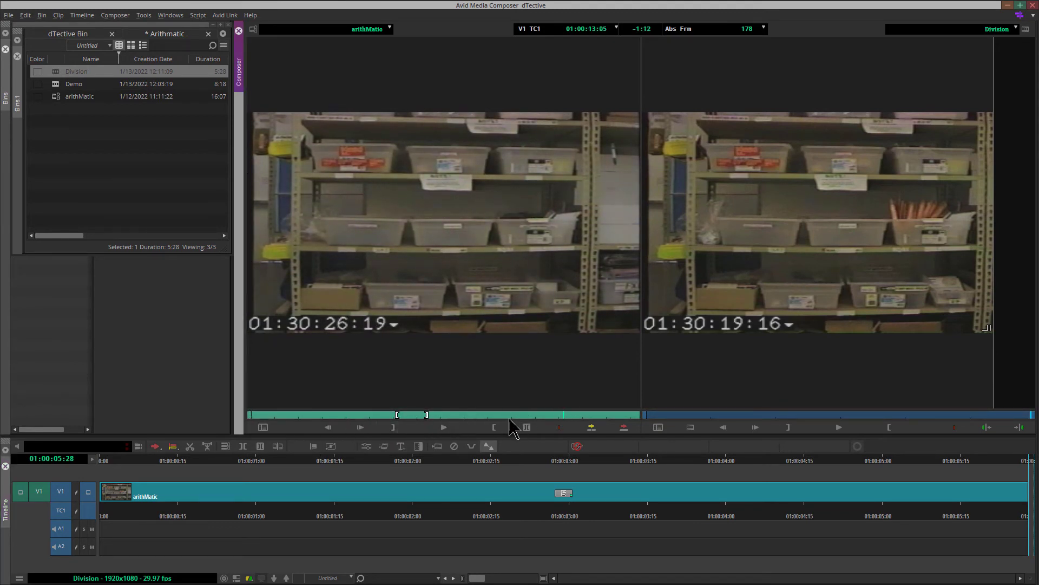
left_click(494, 427)
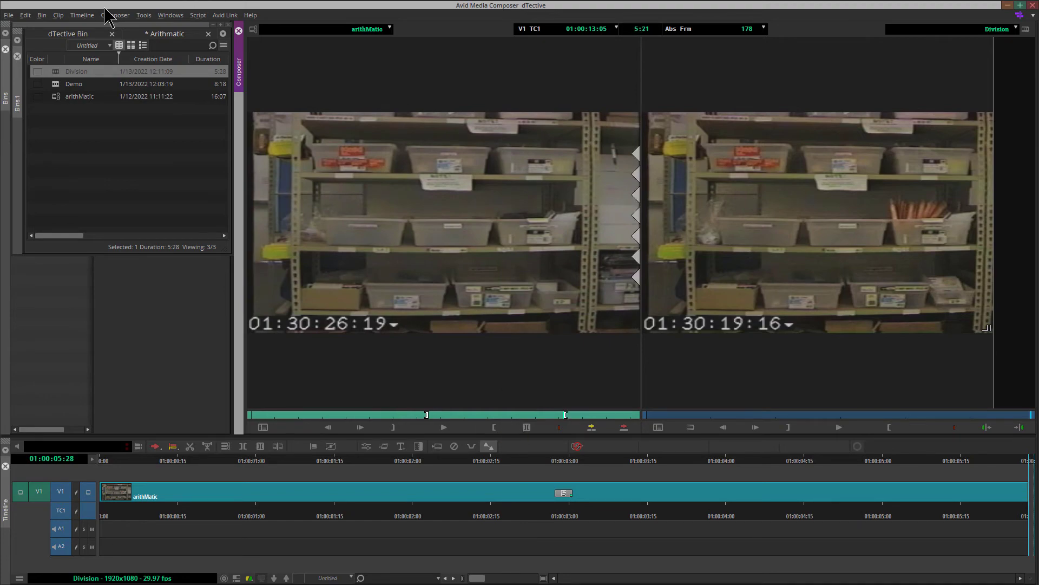
- Add a V2 video track and edit the marked source clip onto V2 at the start of the sequence
left_click(86, 15)
mouse_move(101, 28)
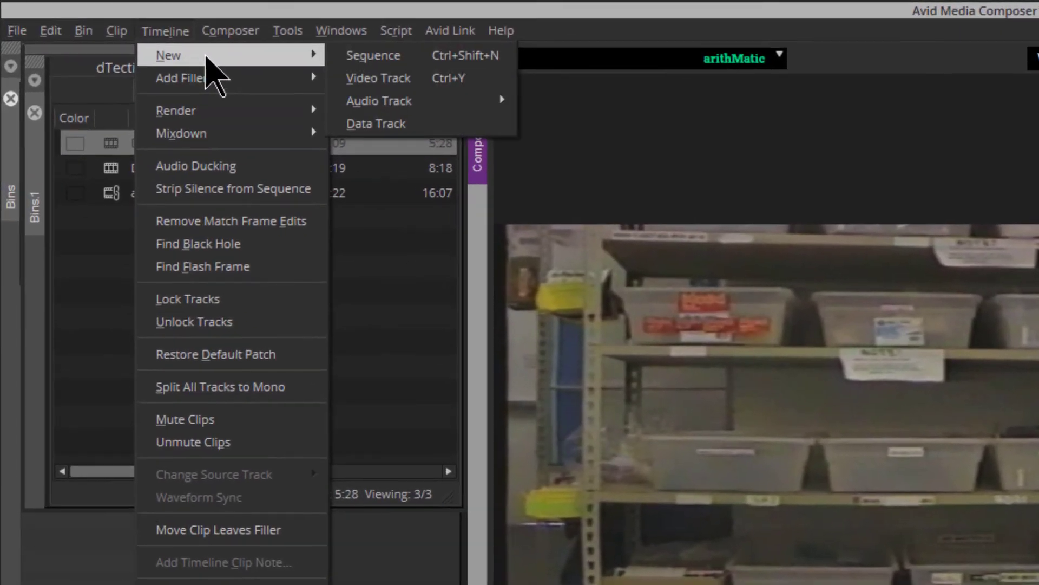
left_click(403, 80)
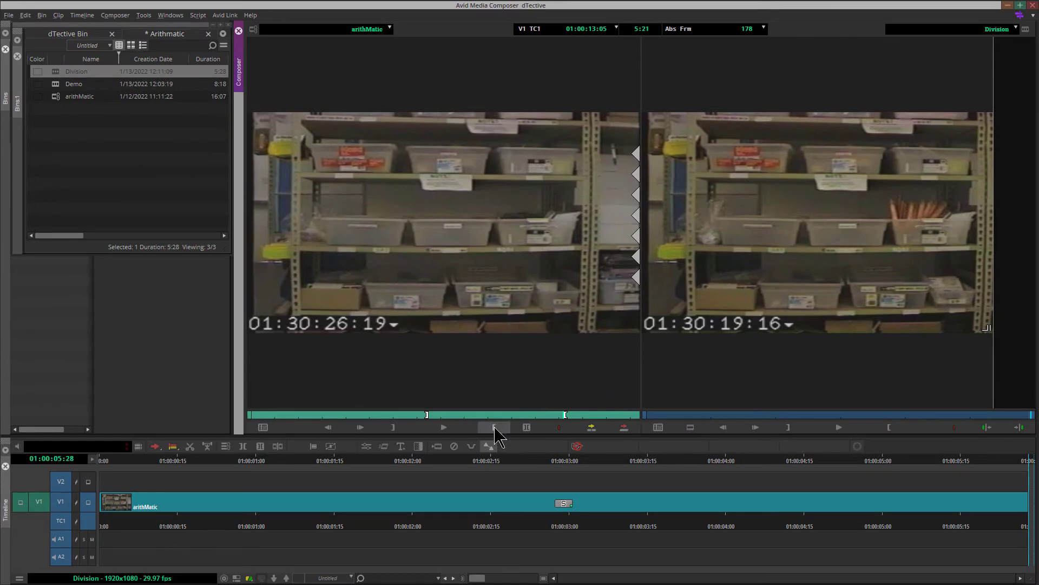
left_click_drag(638, 460, 626, 459)
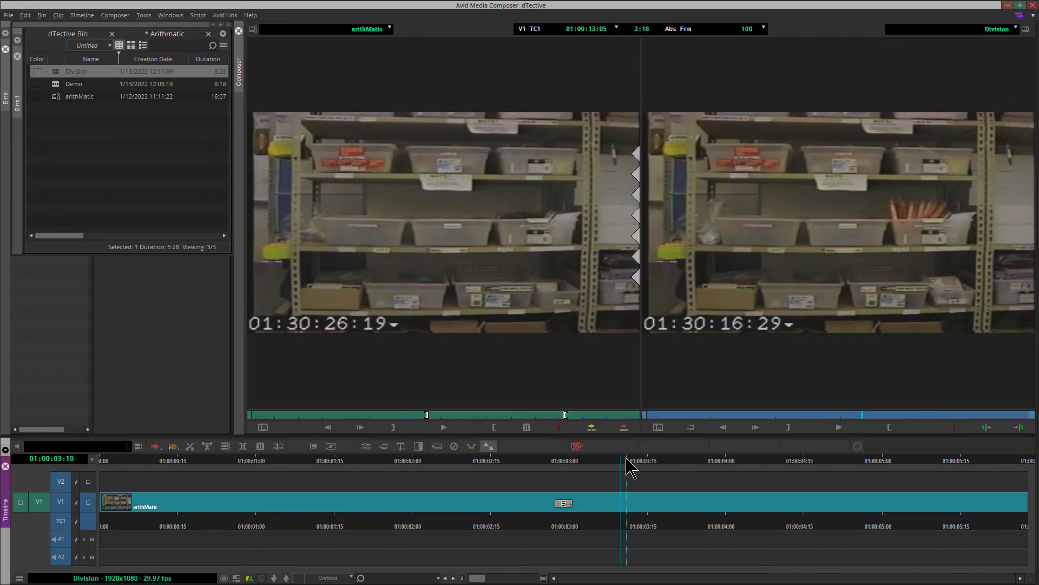
key("Home")
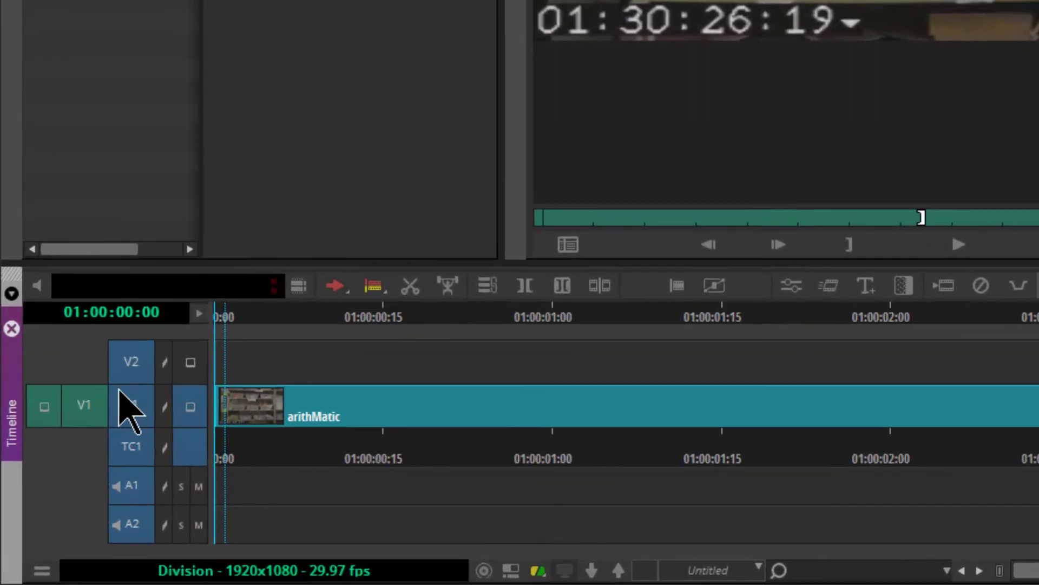
left_click_drag(109, 367, 130, 354)
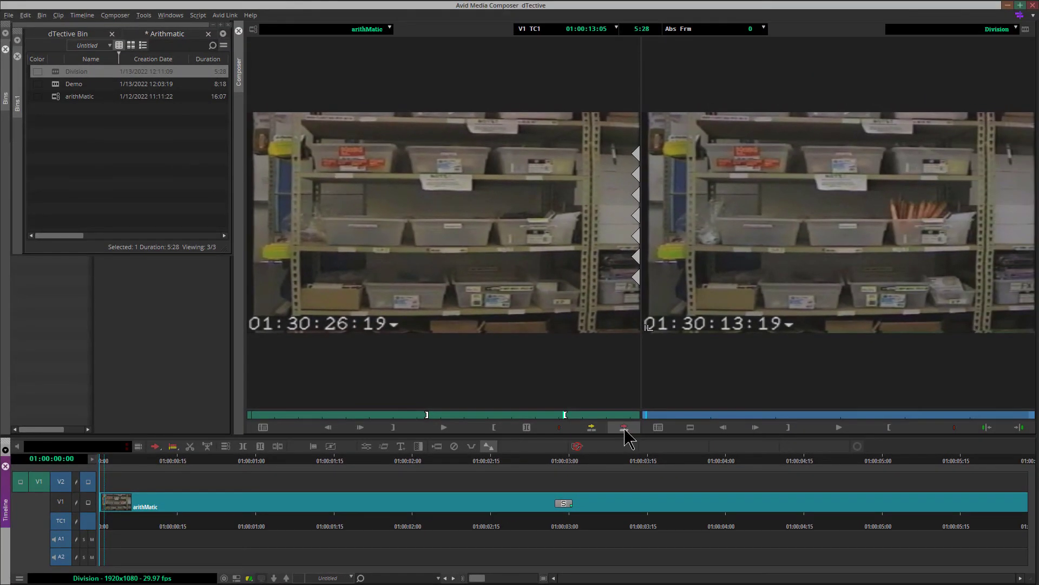
left_click(624, 428)
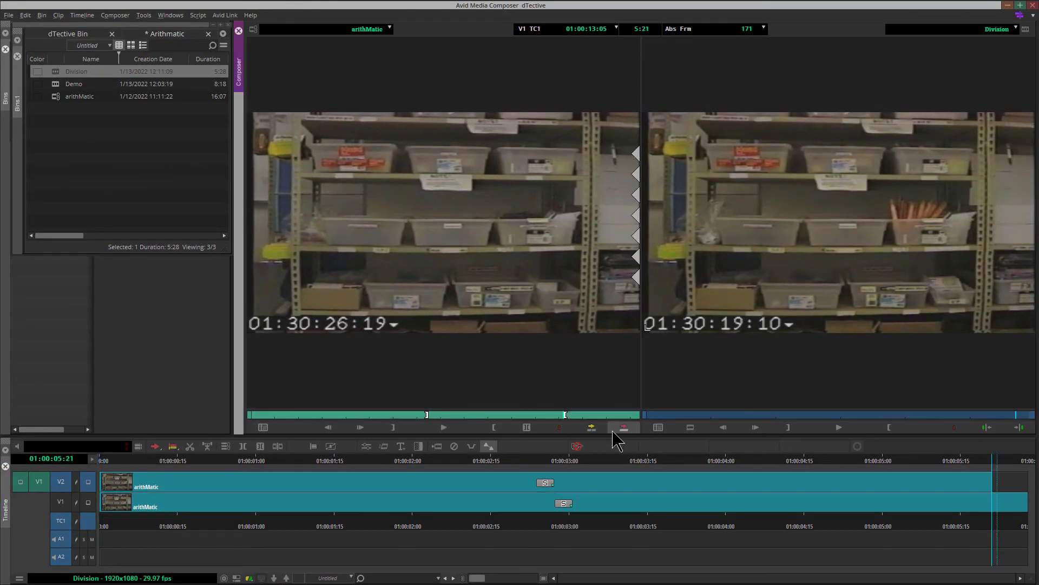
- Apply the DTective arithMATIC effect from the Effect Palette to the V2 clip
left_click(144, 15)
left_click(192, 197)
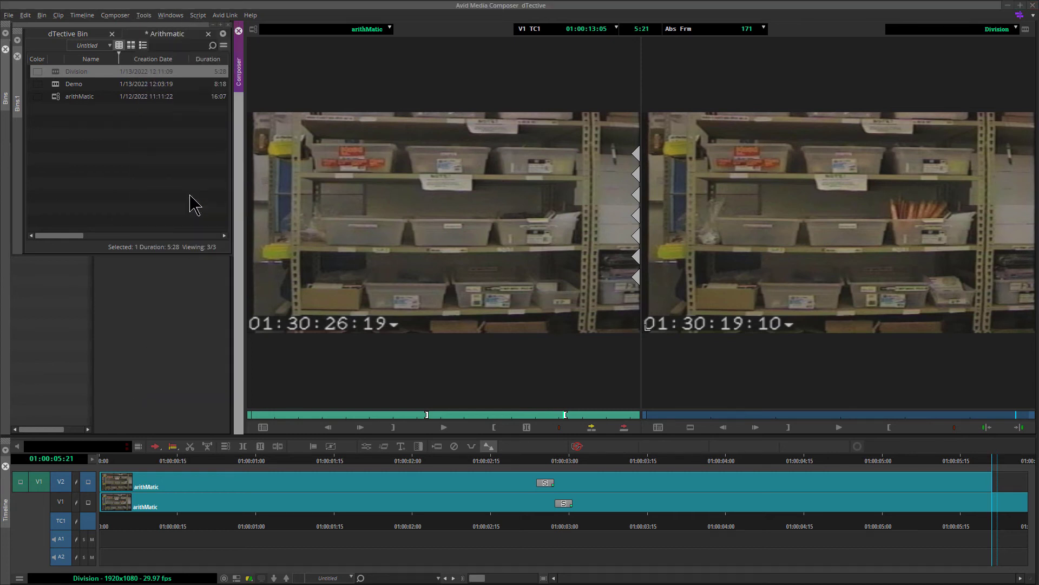
left_click_drag(436, 146, 250, 481)
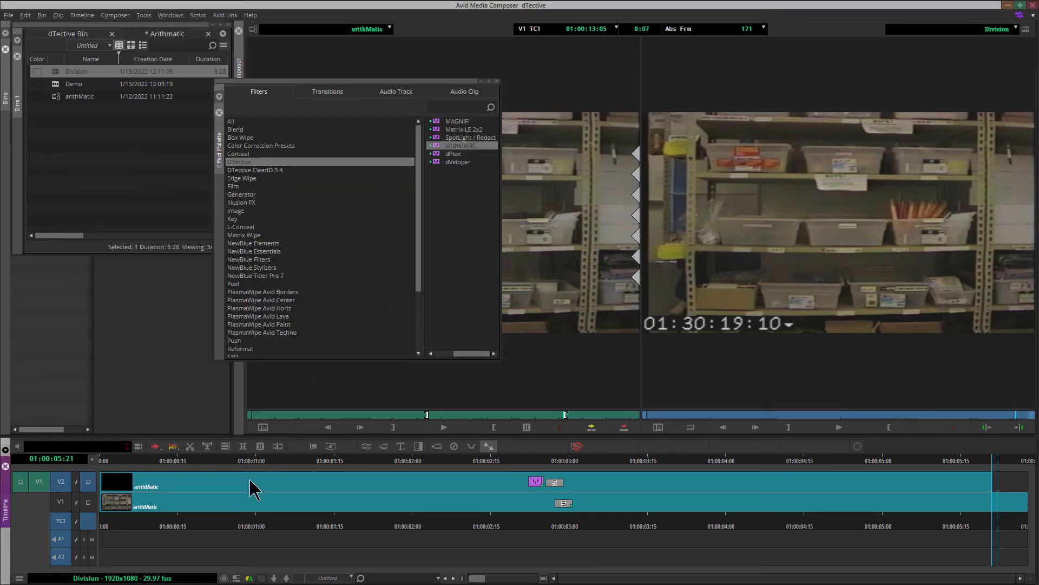
left_click(496, 81)
- Enter Effect Mode on the V2 clip and switch the arithMATIC mode to Division
left_click(366, 446)
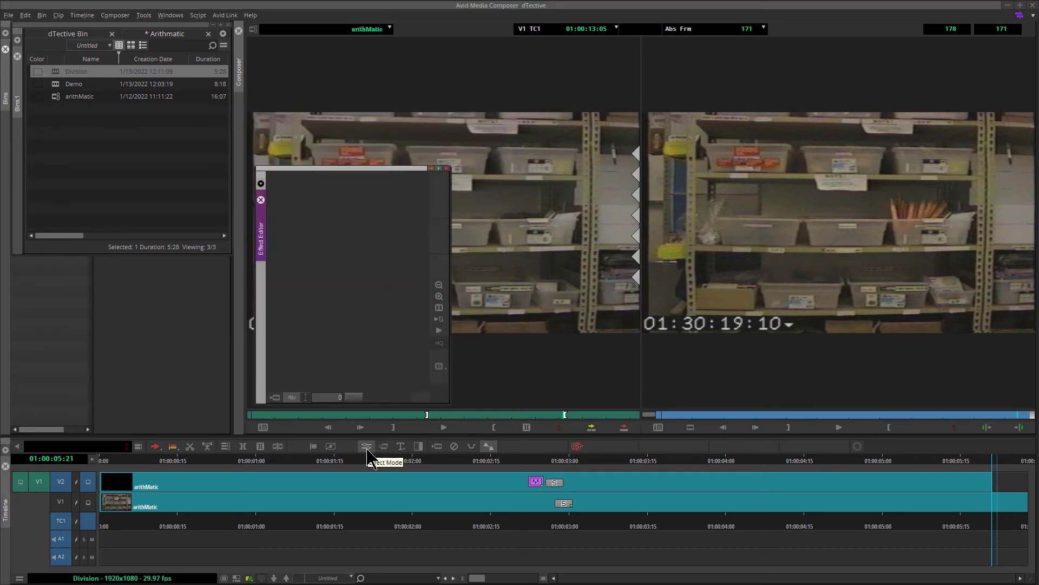
left_click_drag(736, 460, 678, 460)
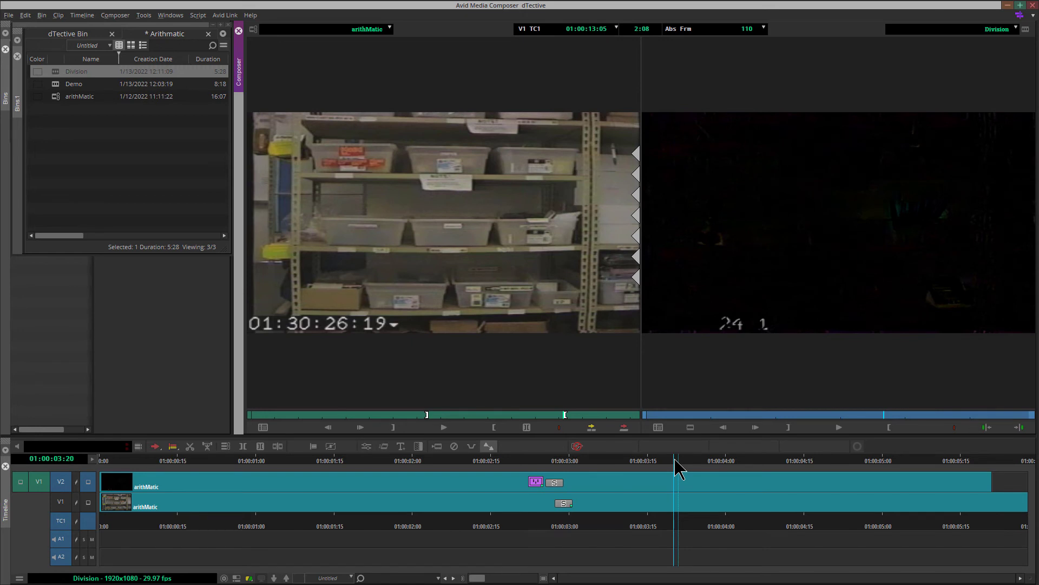
left_click(366, 446)
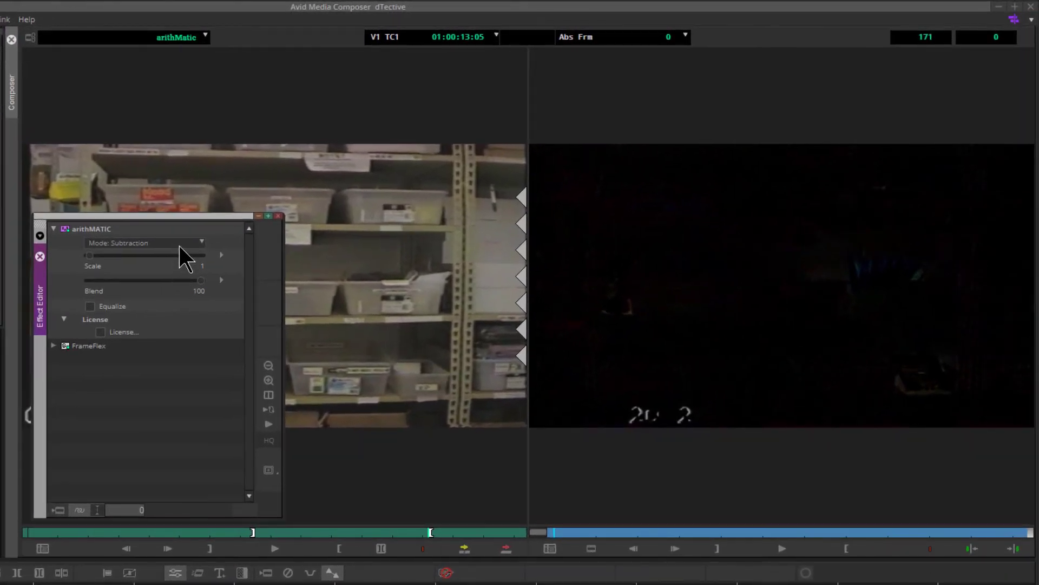
left_click(342, 198)
left_click(163, 311)
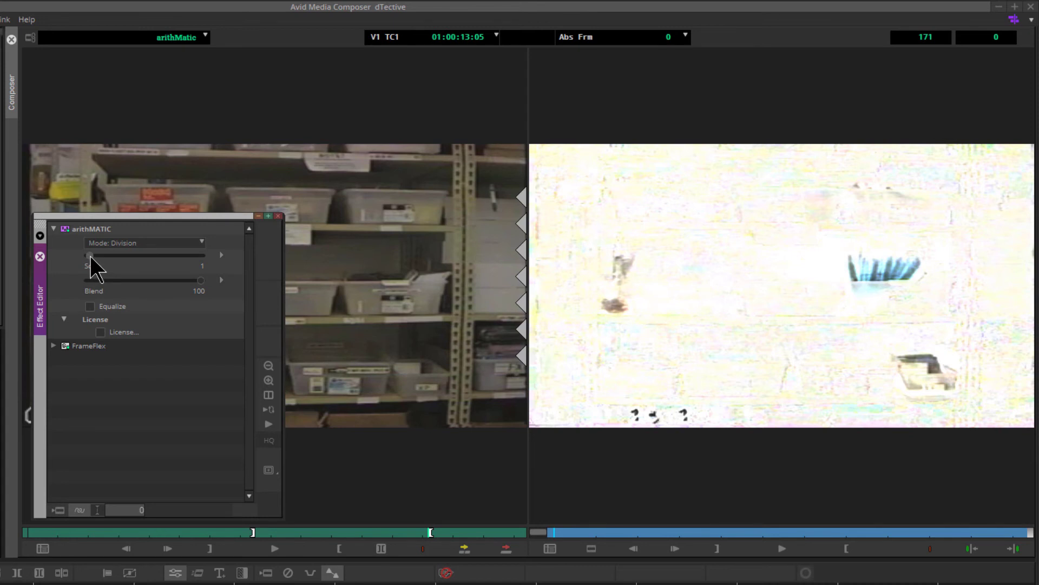
- Step the Scale value between 0 and 2, settling at 1 with Blend at 100
left_click_drag(90, 256, 91, 256)
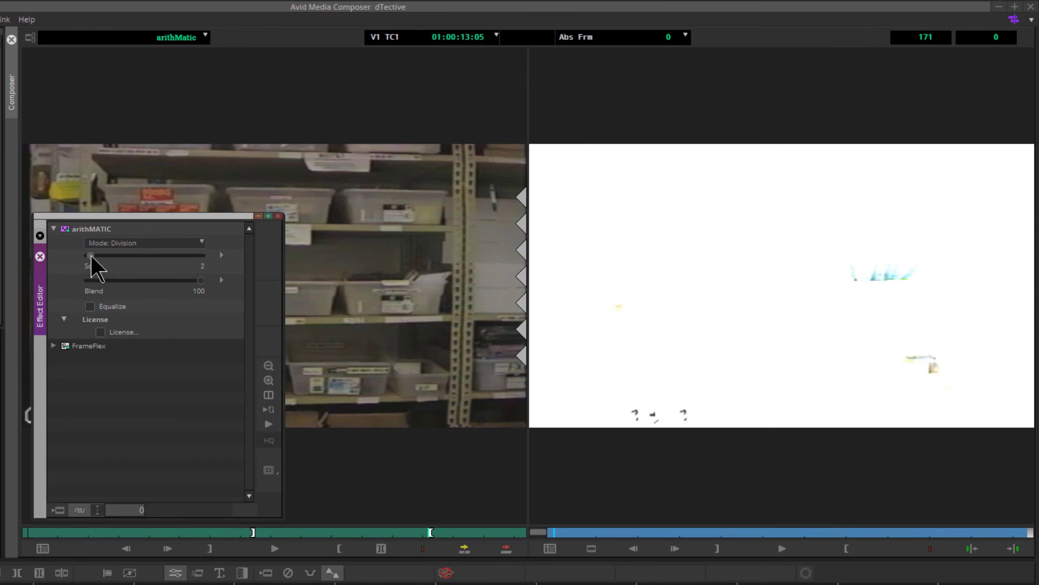
key("Left")
key("Left")
key("Left")
key("Left")
key("Left")
key("Left")
key("Left")
key("Left")
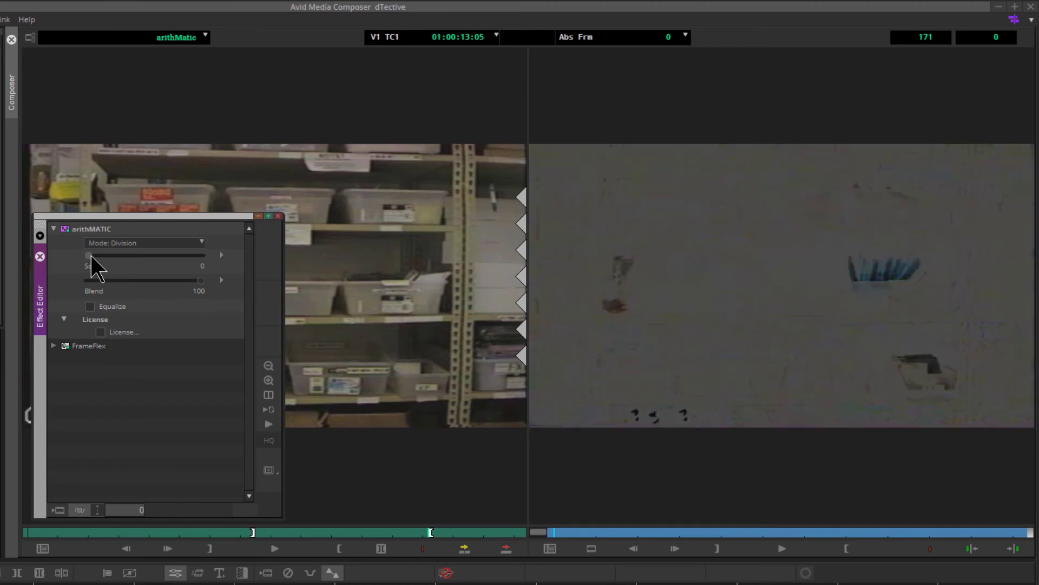
key("Left")
key("Right")
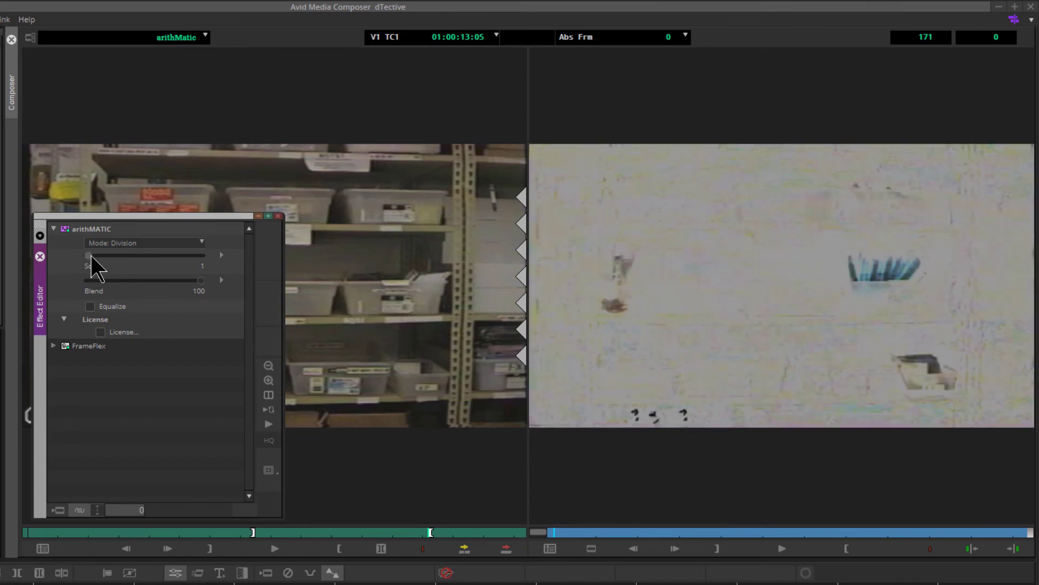
mouse_move(199, 280)
left_mouse_down()
mouse_move(70, 272)
mouse_move(206, 286)
left_mouse_up()
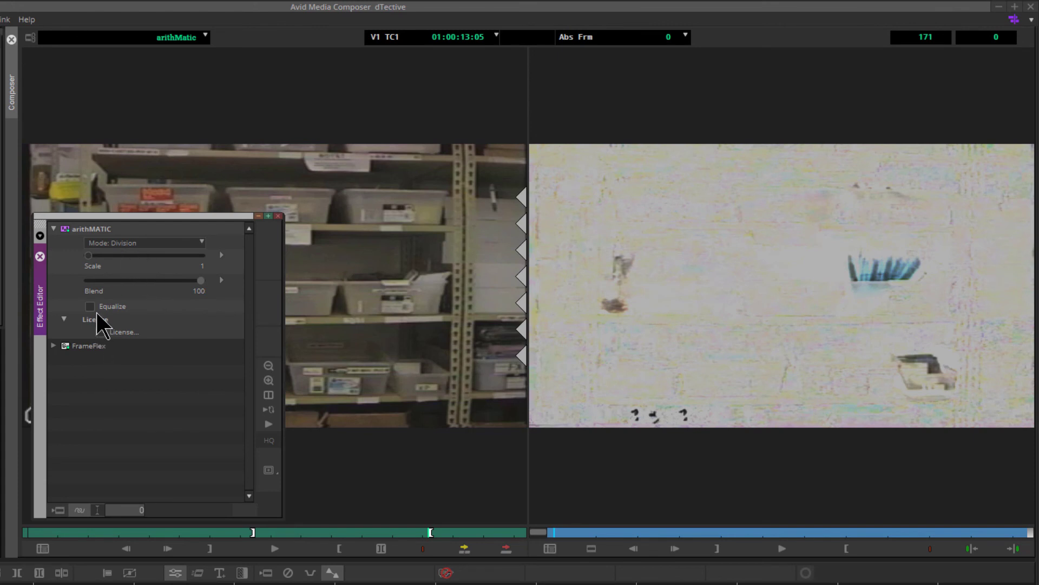
left_click(90, 259)
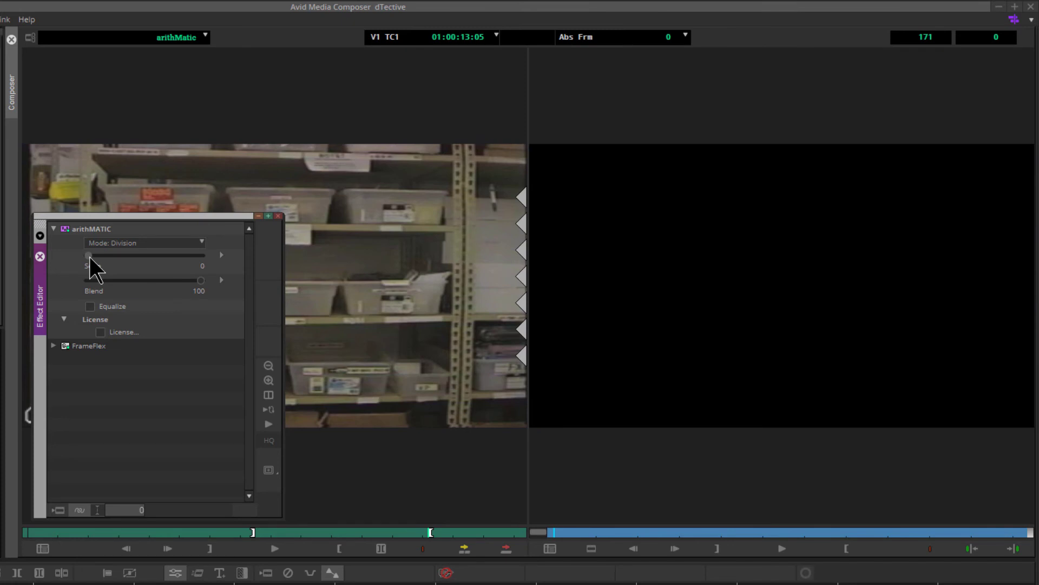
left_click(90, 259)
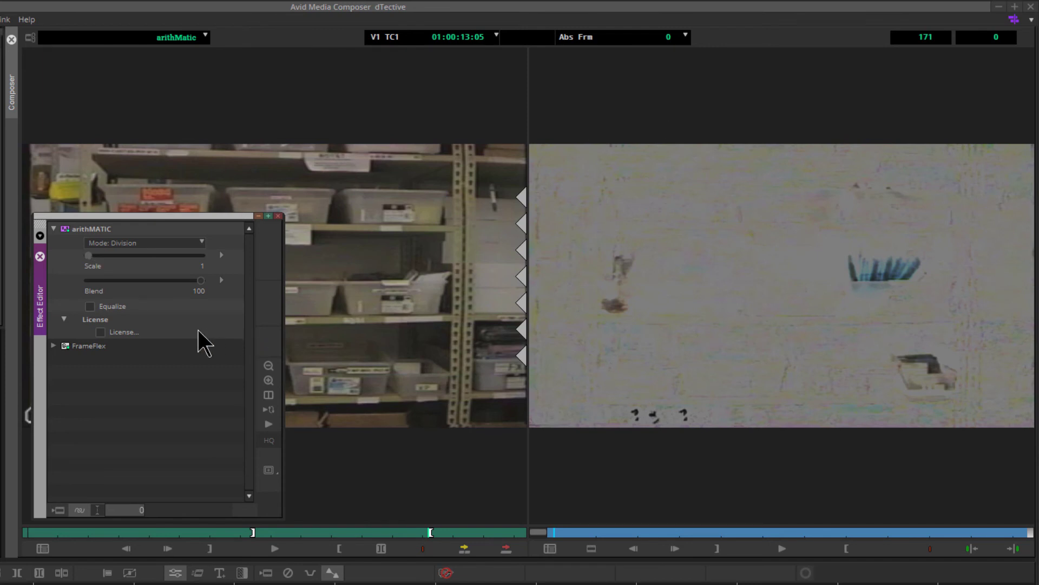
- Turn the Equalize option on and back off
left_click(90, 306)
left_click(91, 308)
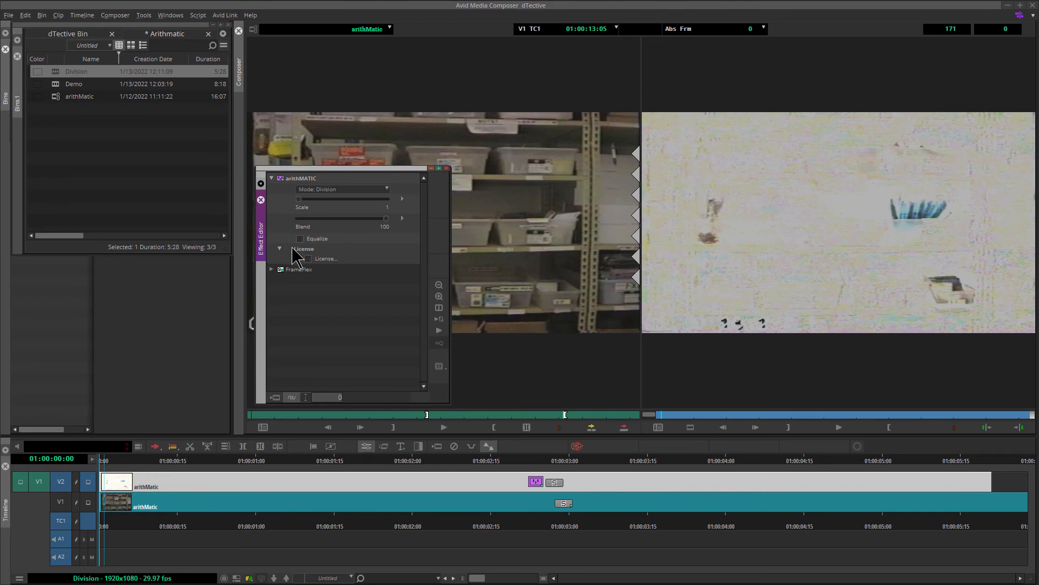
- Create a new sequence in the bin and name it Demo2
left_click(177, 147)
right_click(183, 148)
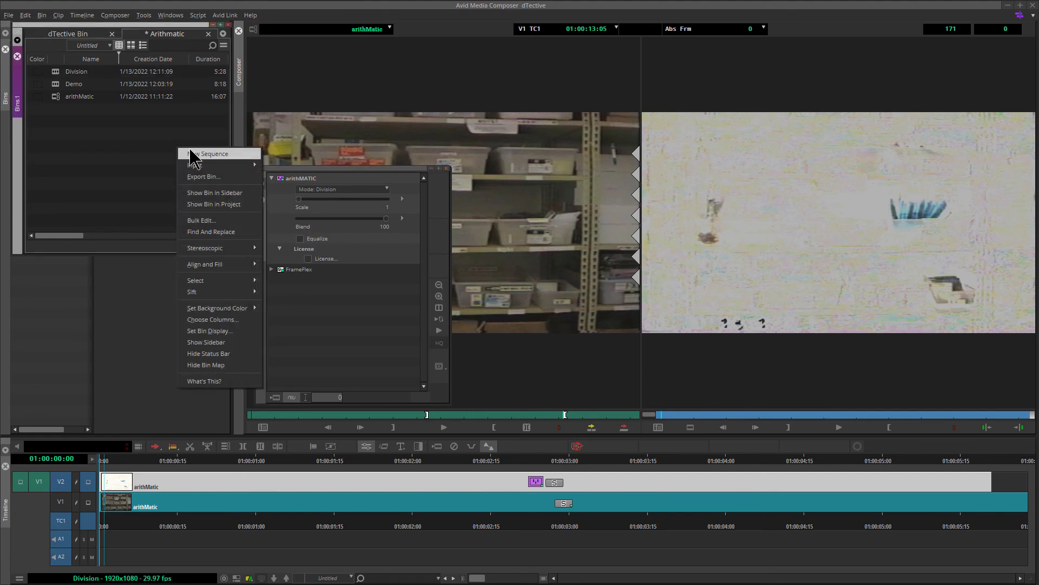
left_click(193, 155)
left_click(75, 71)
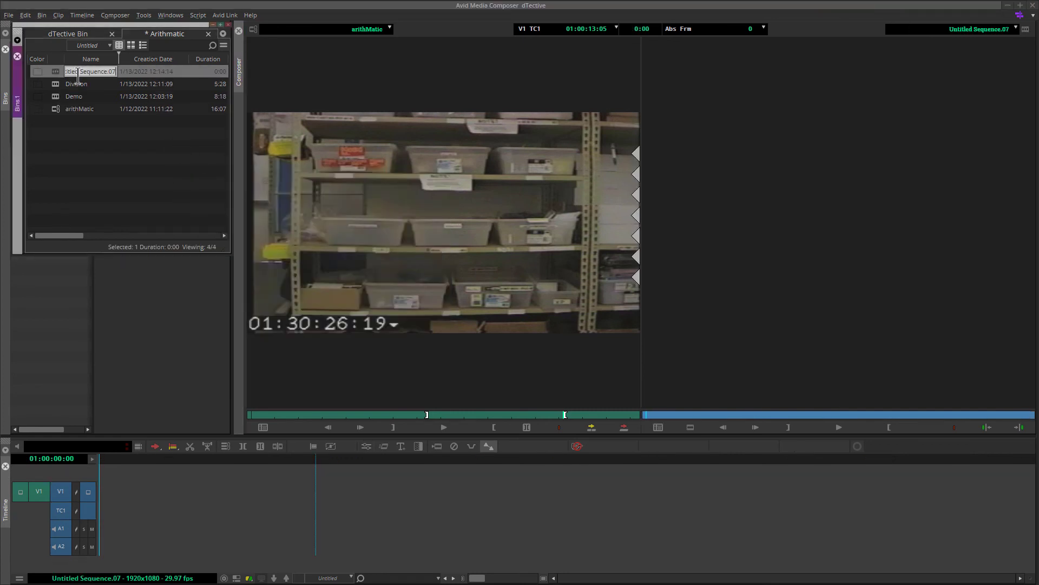
type("Demo2")
- Mark In and Out points on the arithMatic source clip to select a short range
left_click(117, 149)
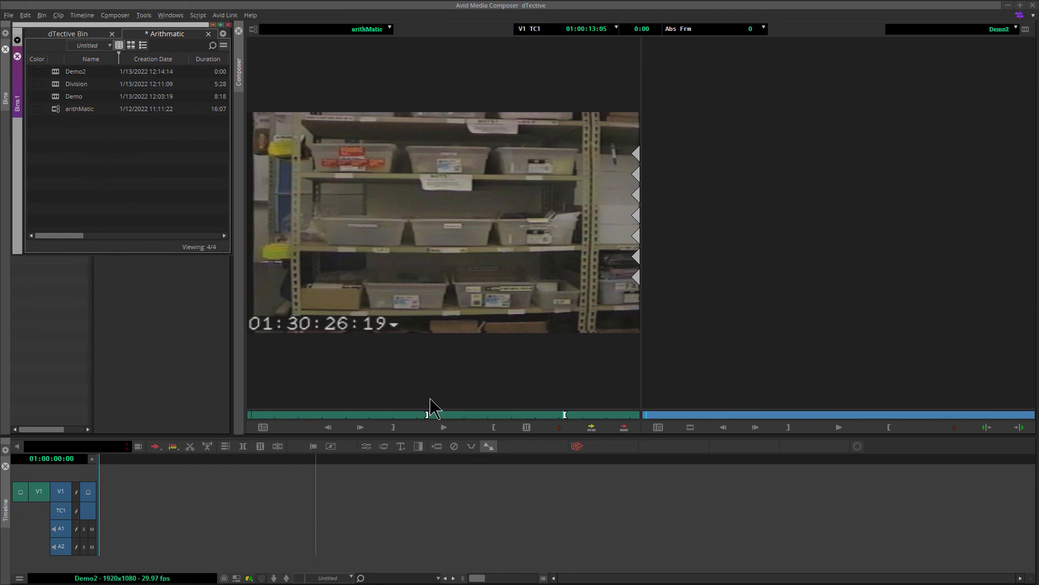
left_click_drag(431, 414, 372, 414)
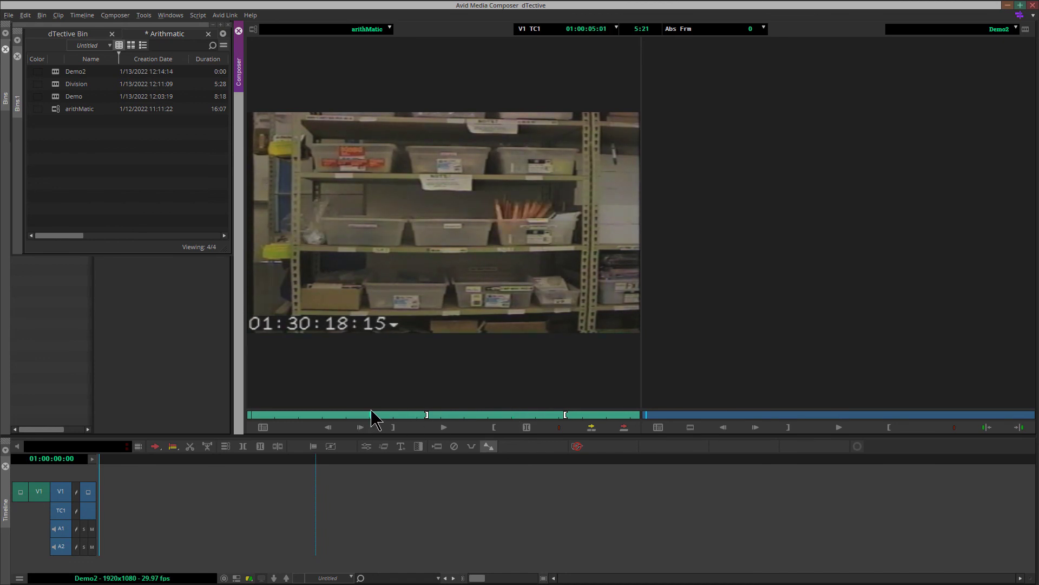
left_click(394, 427)
left_click(295, 415)
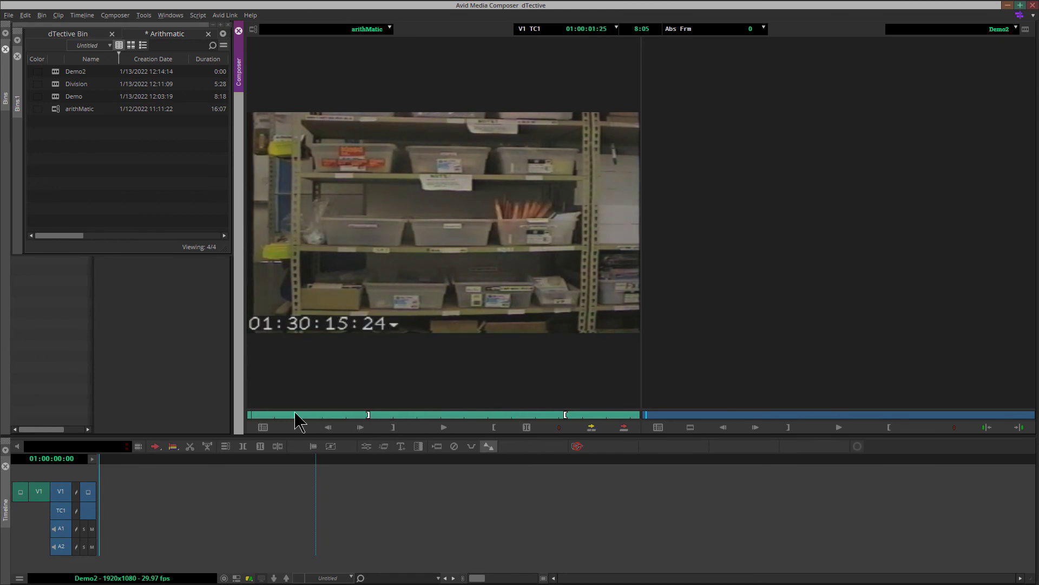
left_click(391, 427)
left_click_drag(315, 416, 391, 418)
left_click(493, 427)
- Edit the marked source range into the Demo2 sequence on V1 and return to the sequence start
left_click_drag(394, 286, 139, 502)
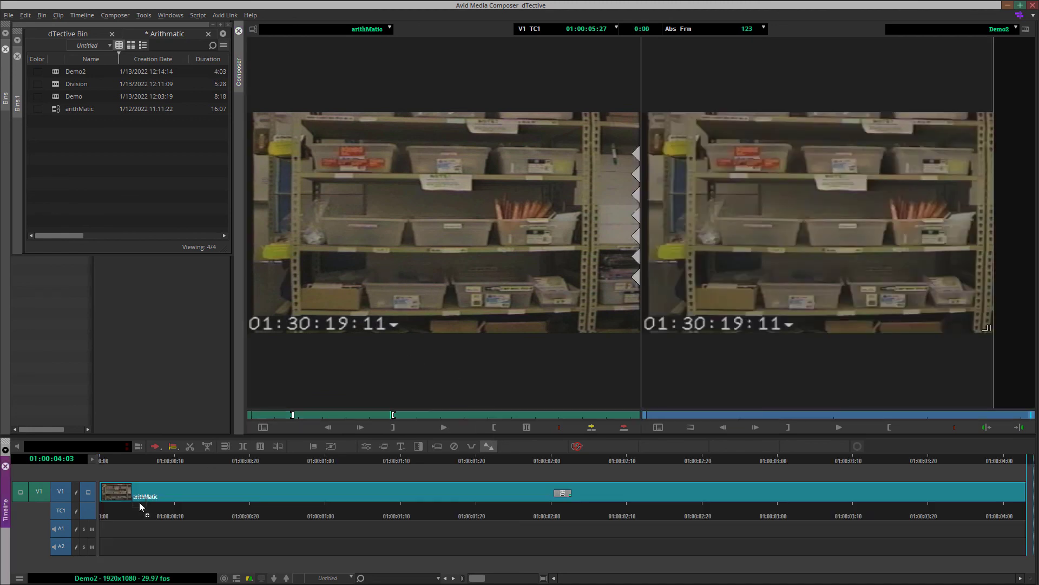
left_click(510, 462)
key("Home")
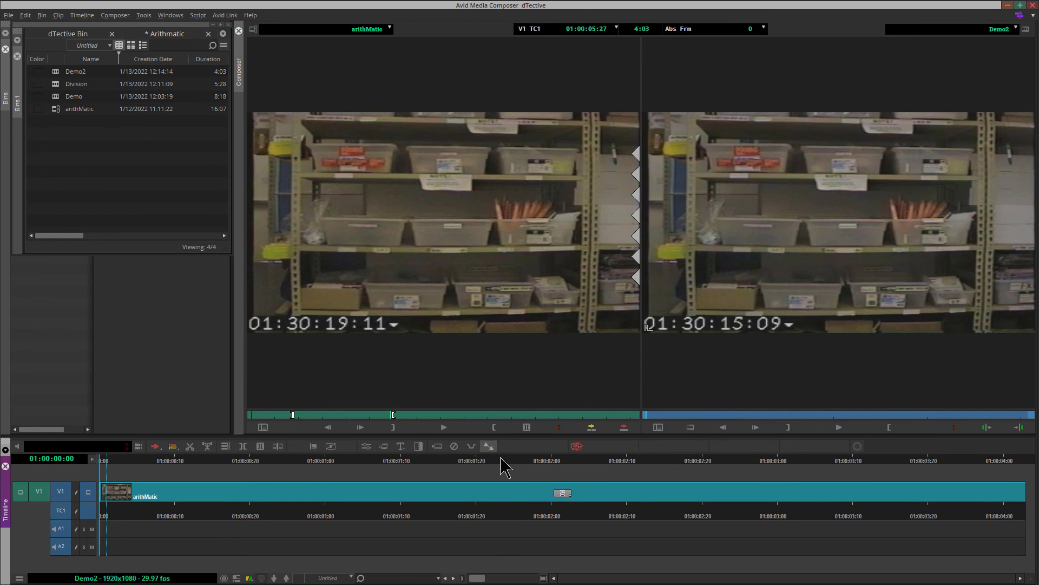
- Apply the DTective arithMATIC effect from the Effect Palette to the V1 clip
left_click(143, 15)
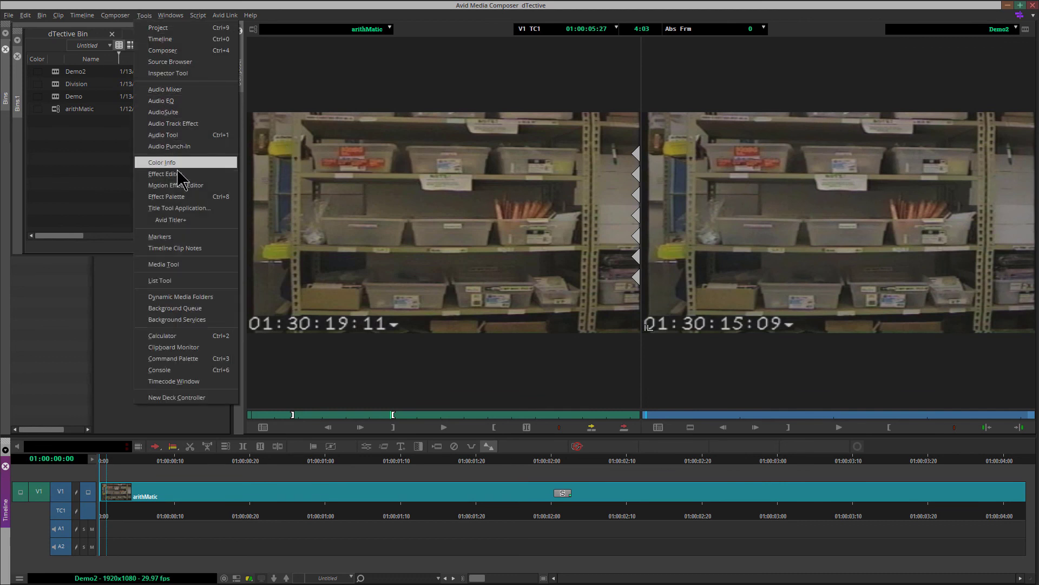
left_click(189, 212)
left_click_drag(450, 146, 272, 495)
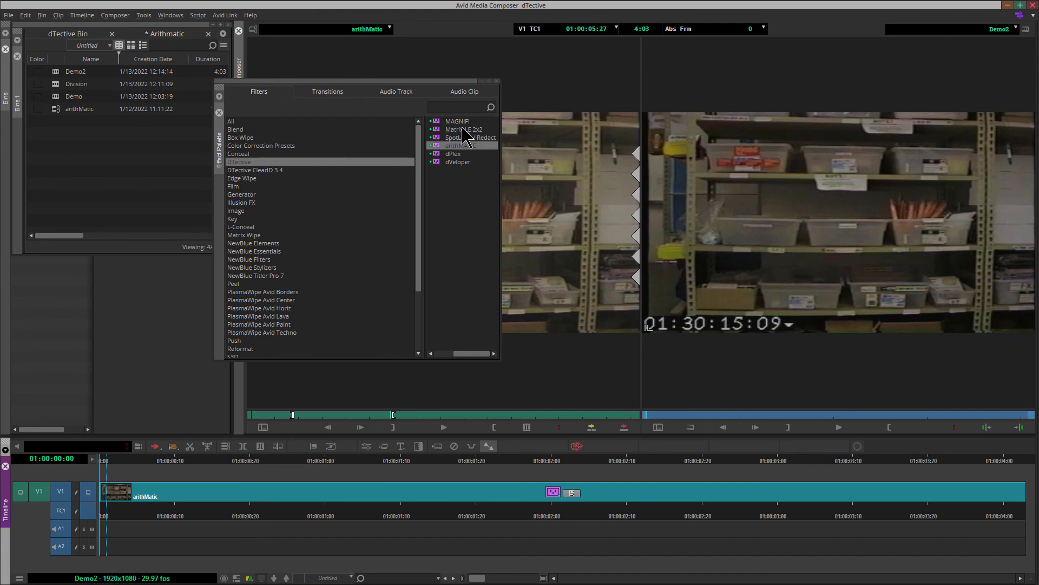
left_click(496, 82)
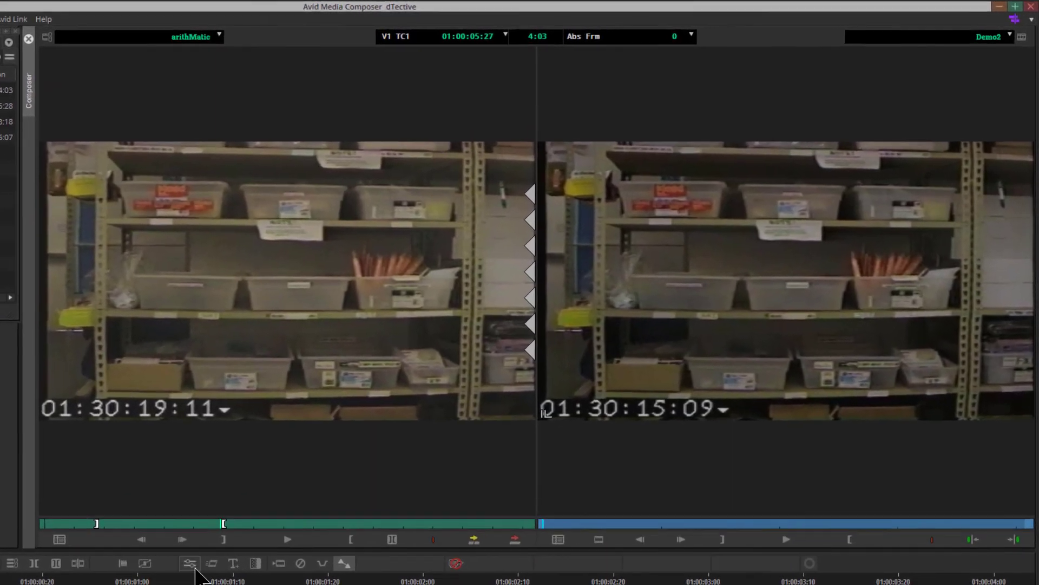
- Enter Effect Mode on the clip and set the Subtraction Scale to 4 and Blend to 90
left_click(367, 446)
left_click_drag(179, 213, 200, 213)
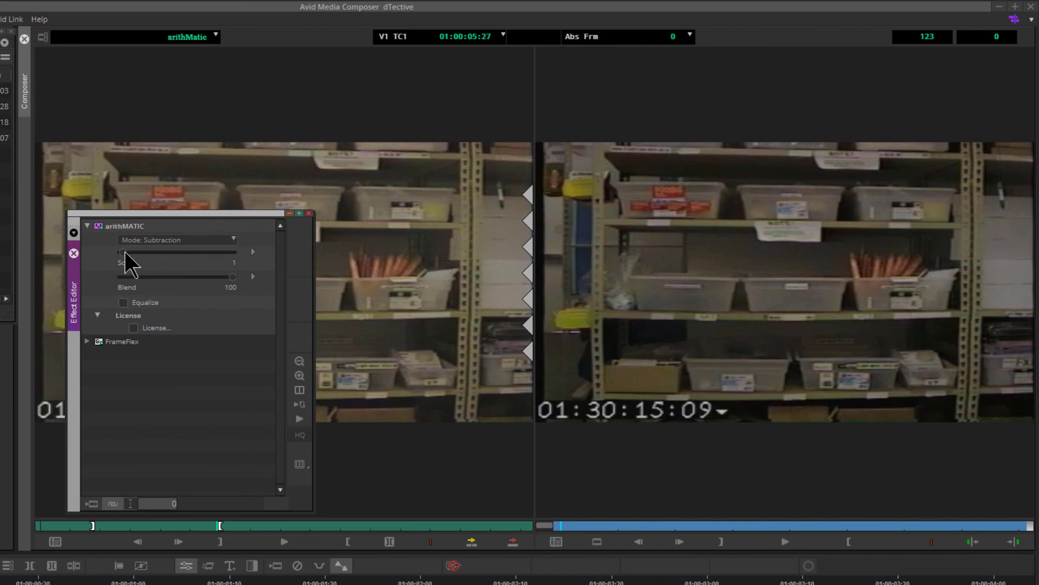
left_click_drag(127, 253, 128, 252)
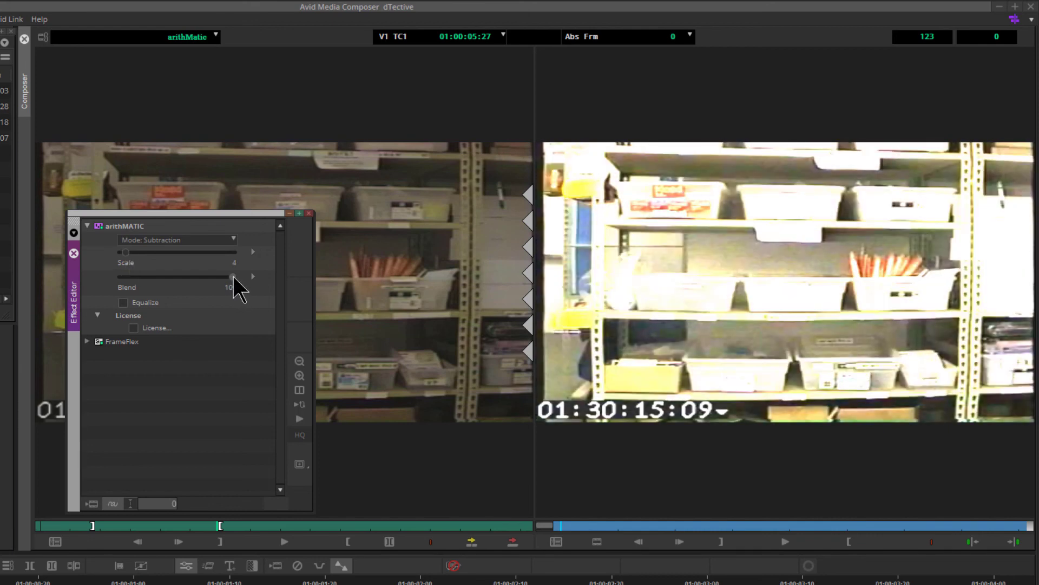
mouse_move(226, 276)
left_mouse_down()
mouse_move(183, 275)
mouse_move(223, 276)
left_mouse_up()
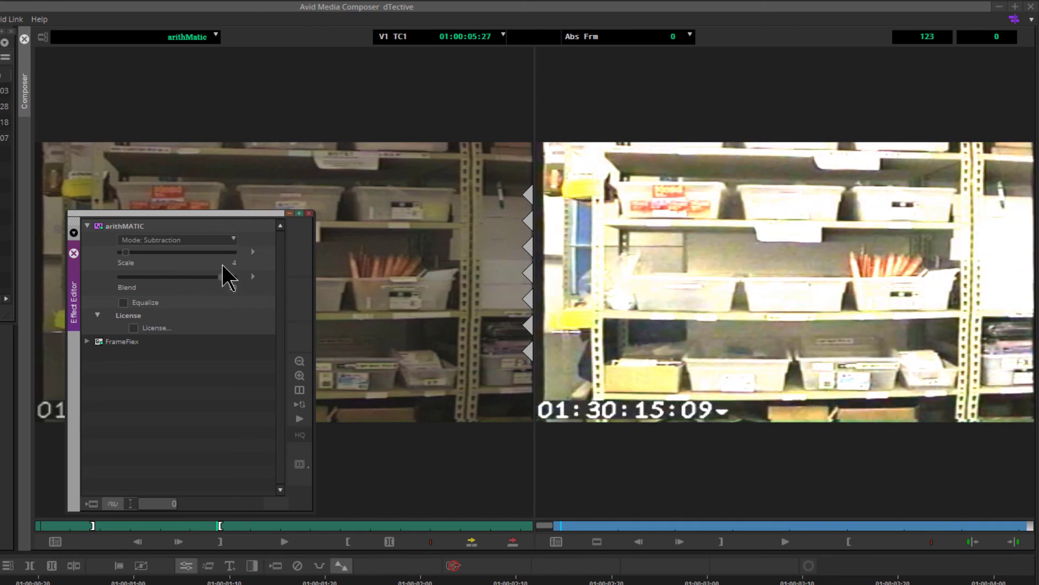
- Switch the arithMATIC mode to Addition
left_click(225, 239)
left_click(187, 277)
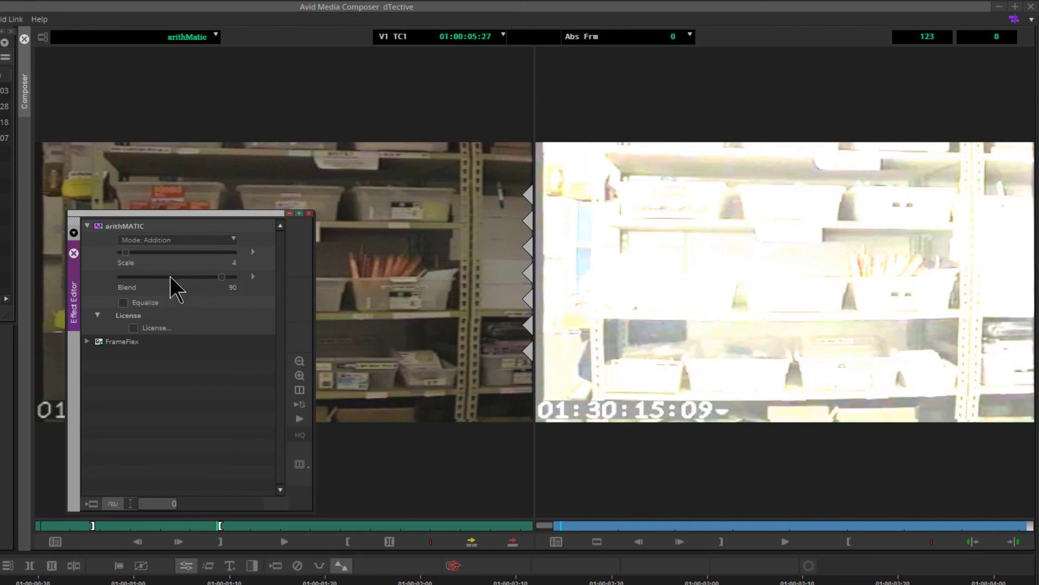
- Adjust the Addition Scale and Blend, settling at Scale 3 and Blend 96
left_click_drag(125, 252, 122, 252)
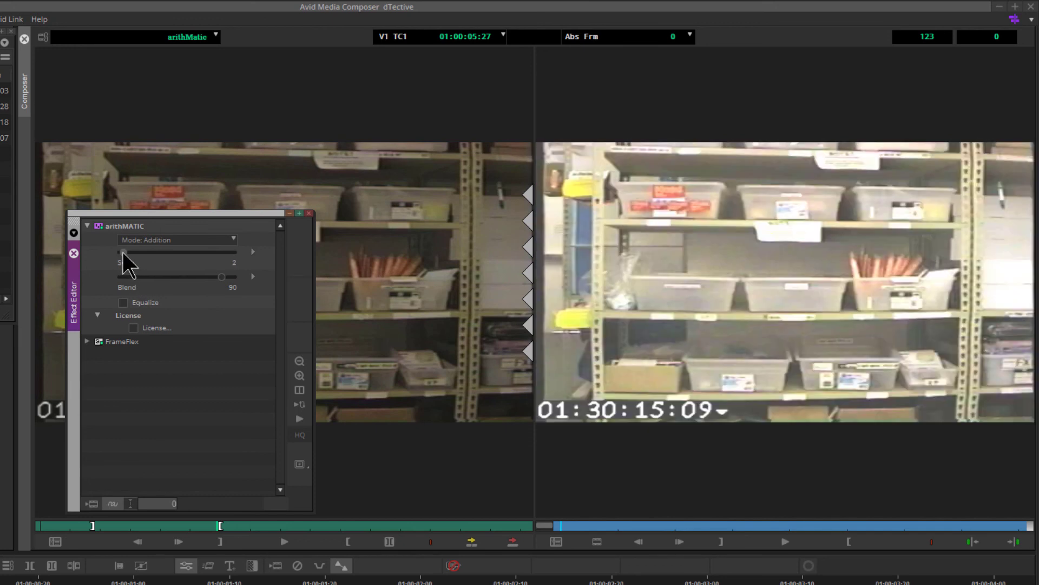
left_click_drag(223, 276, 229, 276)
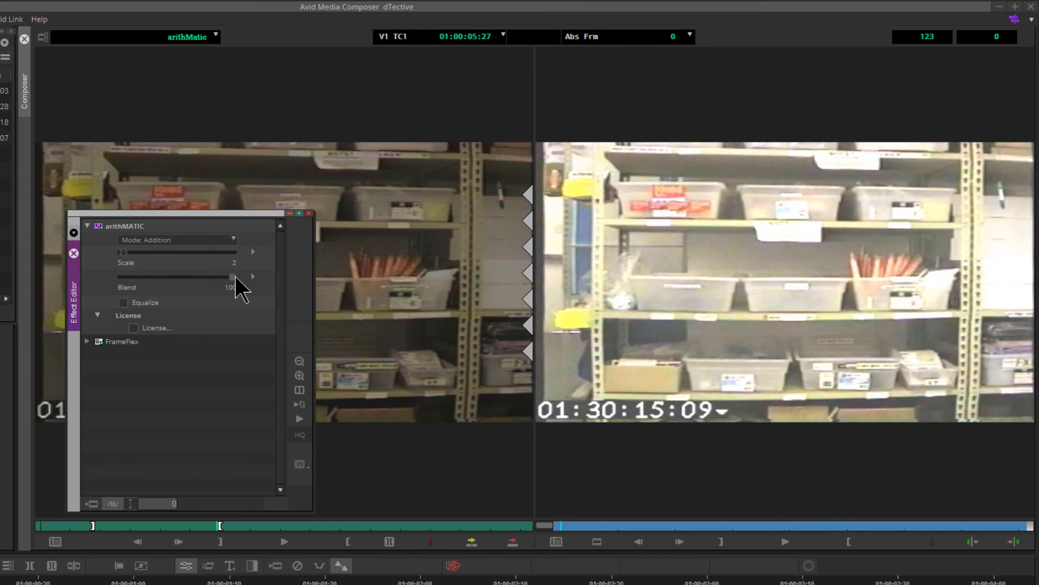
left_click(126, 252)
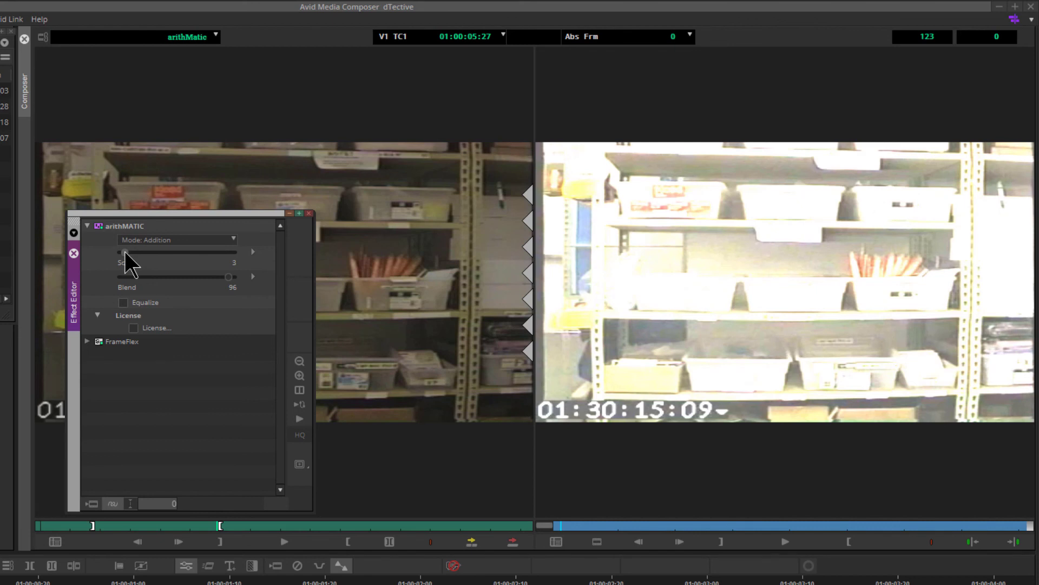
- Switch the arithMATIC mode to Multiplication
left_click(213, 240)
left_click(190, 291)
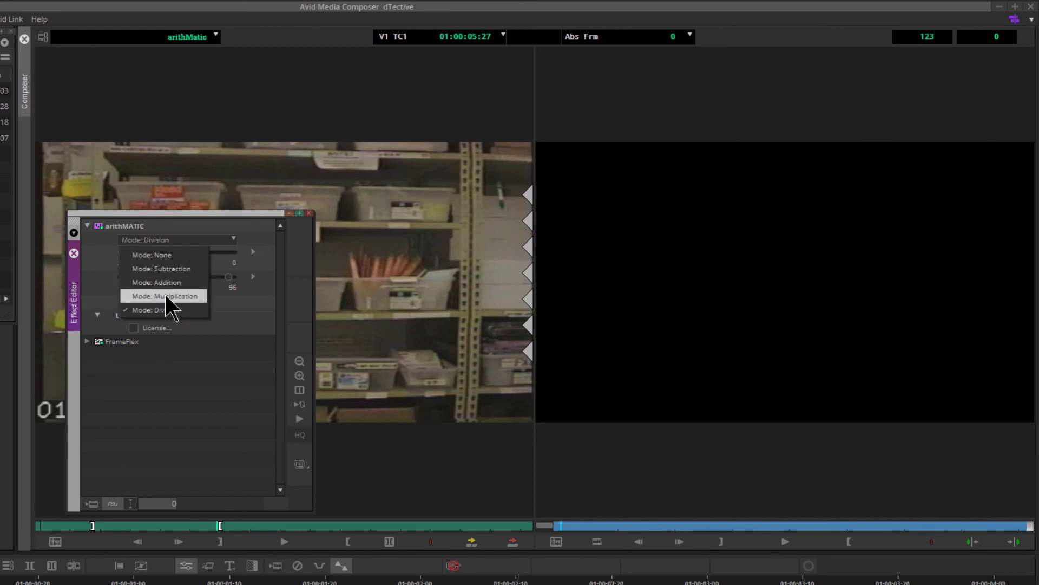
- Set the Multiplication Scale to 13 with Blend at 100
left_click(164, 296)
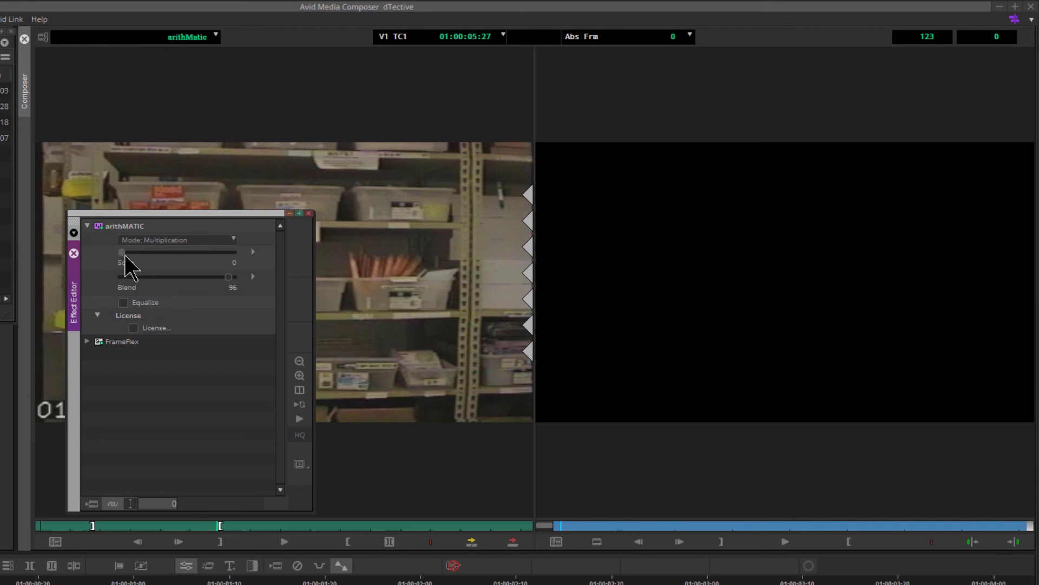
left_click_drag(125, 256, 138, 250)
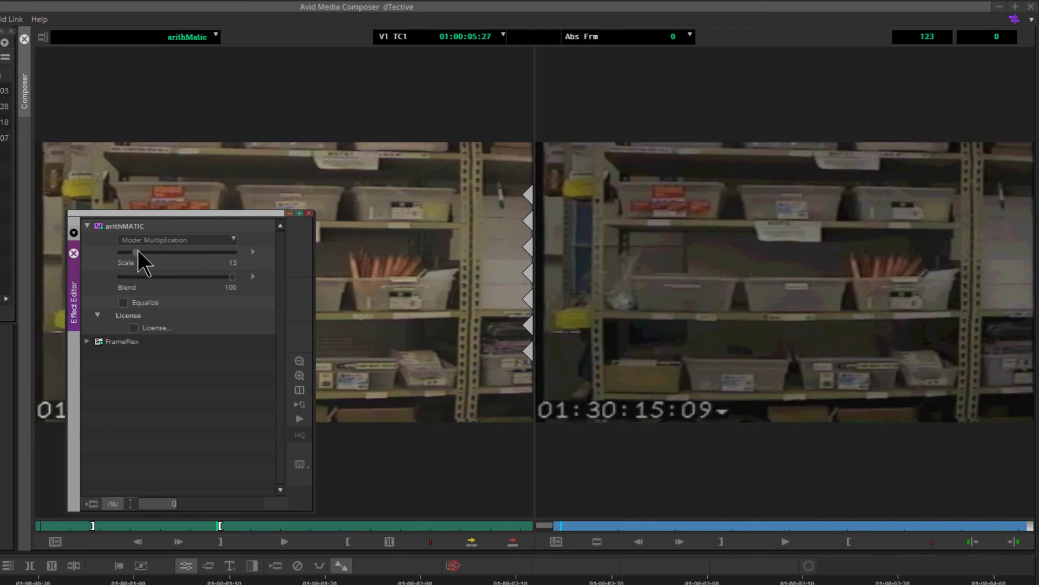
- Switch the arithMATIC mode to Division
left_click(183, 243)
left_click(183, 304)
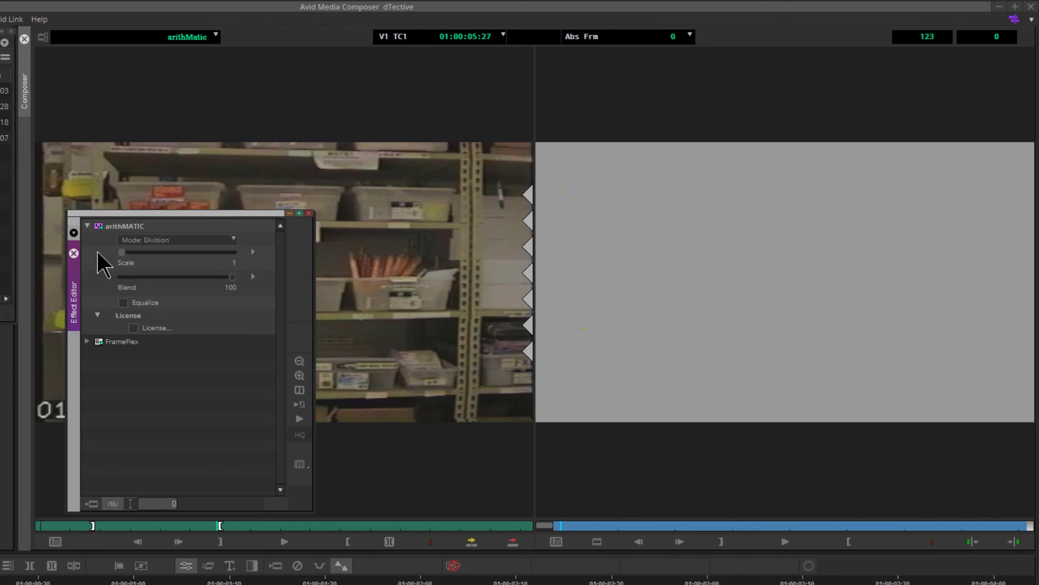
- Switch the mode back to Multiplication and raise the Scale to 42
left_click(170, 238)
left_click(184, 295)
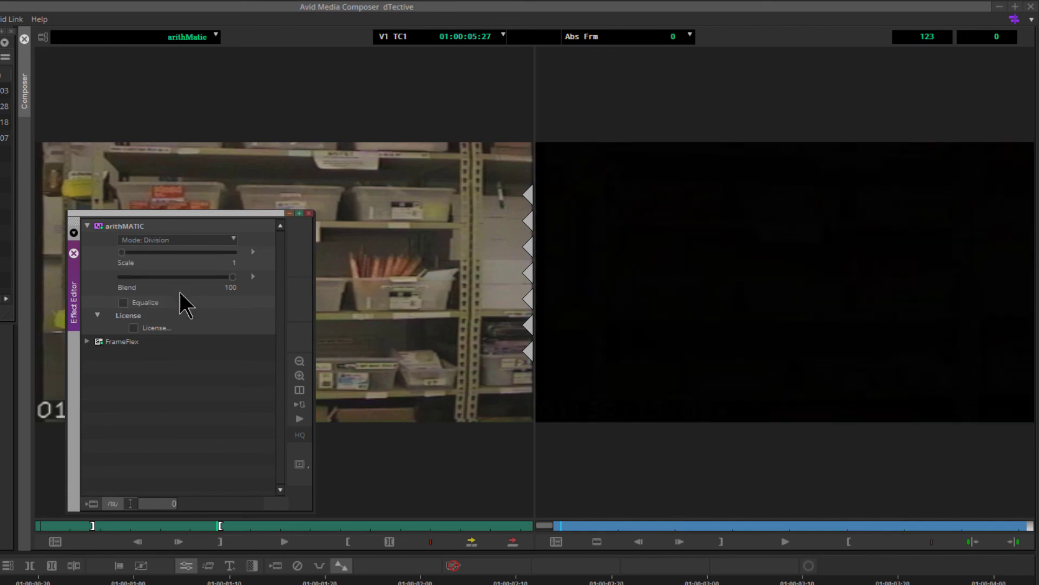
left_click_drag(122, 252, 168, 249)
left_click_drag(155, 215, 158, 206)
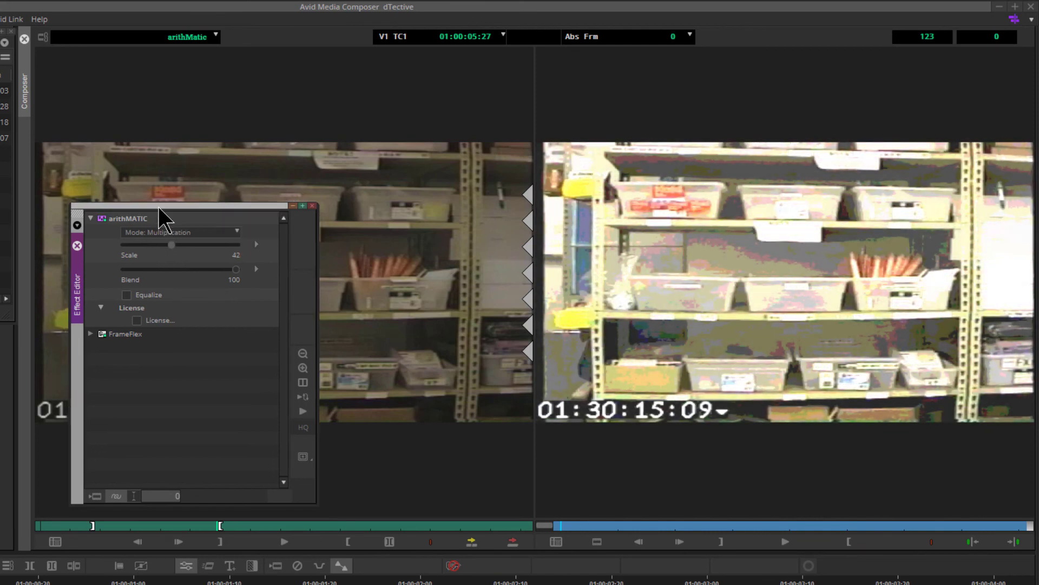